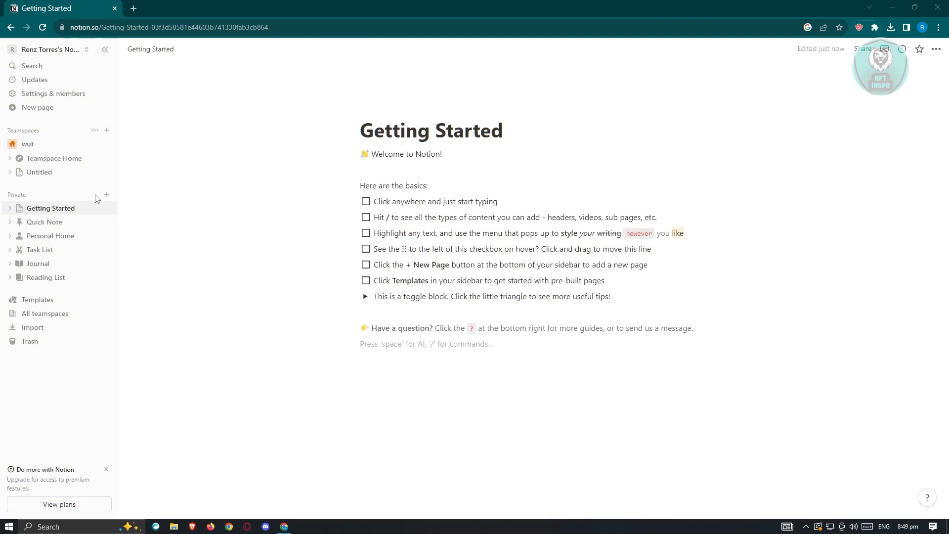
Create a new private page titled "SOMETHING FUN".
click(106, 197)
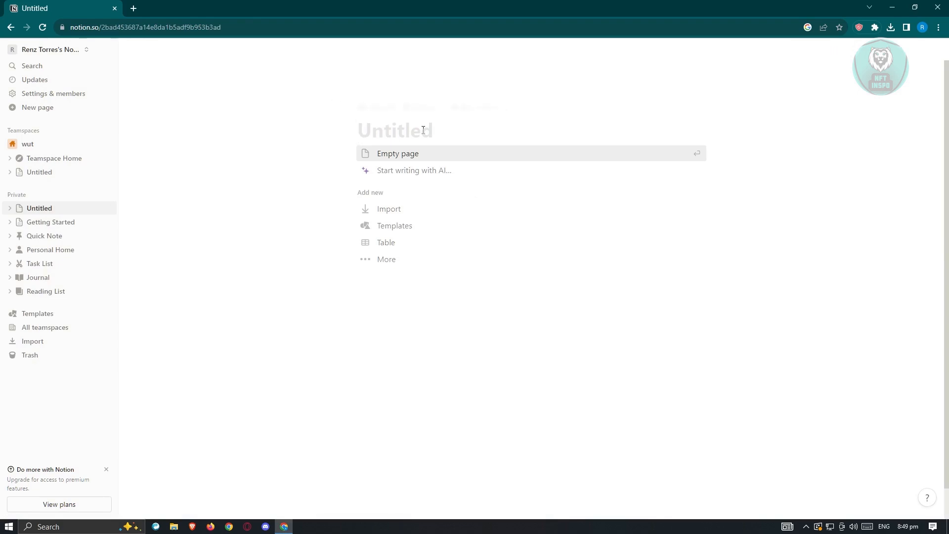
text(SOMETHING FUN)
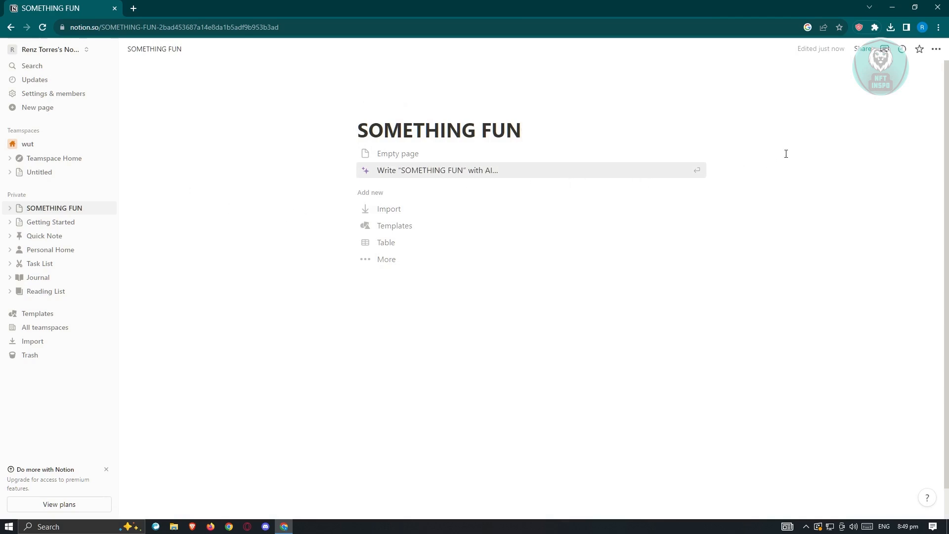
click(362, 260)
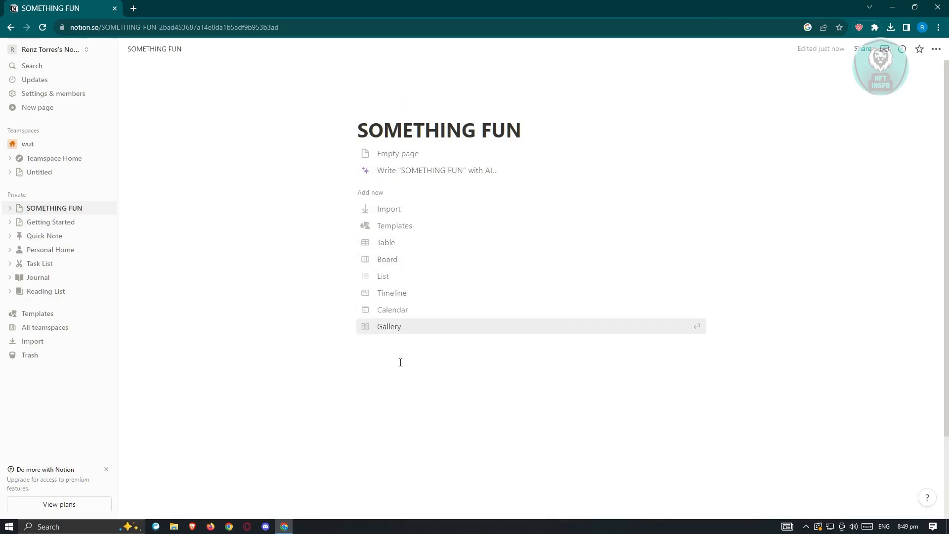
click(384, 275)
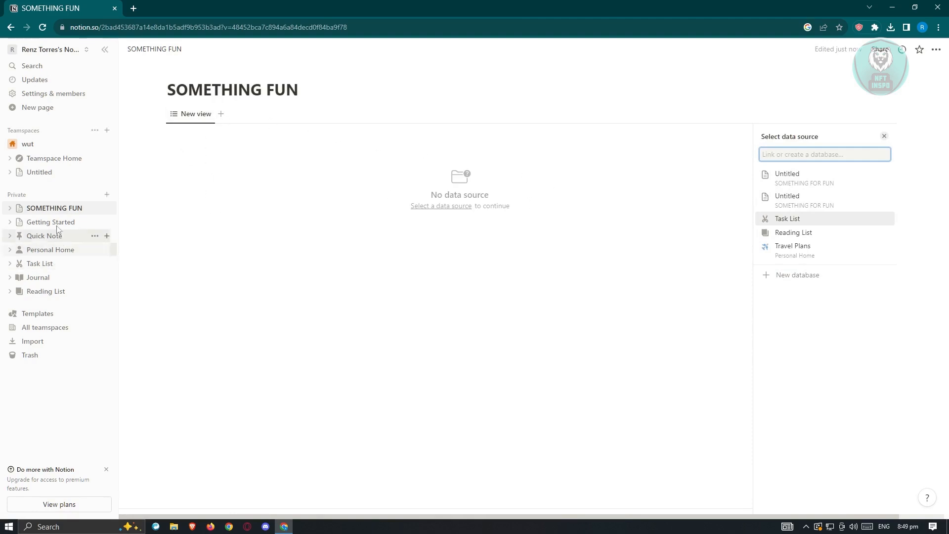
click(20, 207)
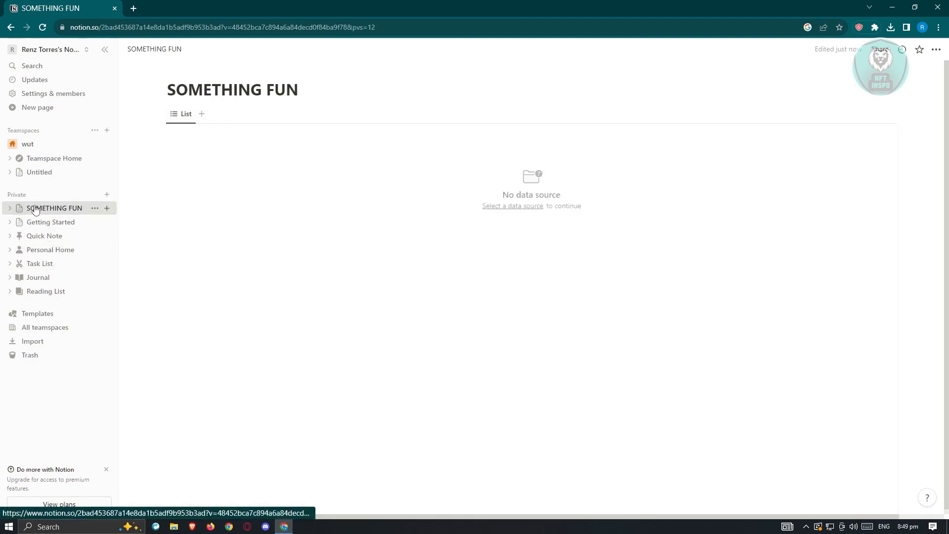
click(186, 114)
click(212, 201)
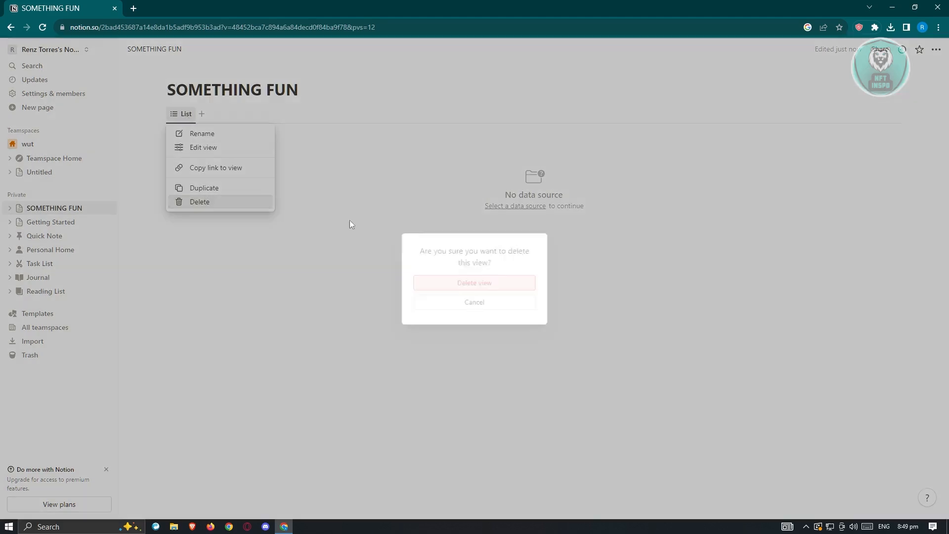
click(526, 284)
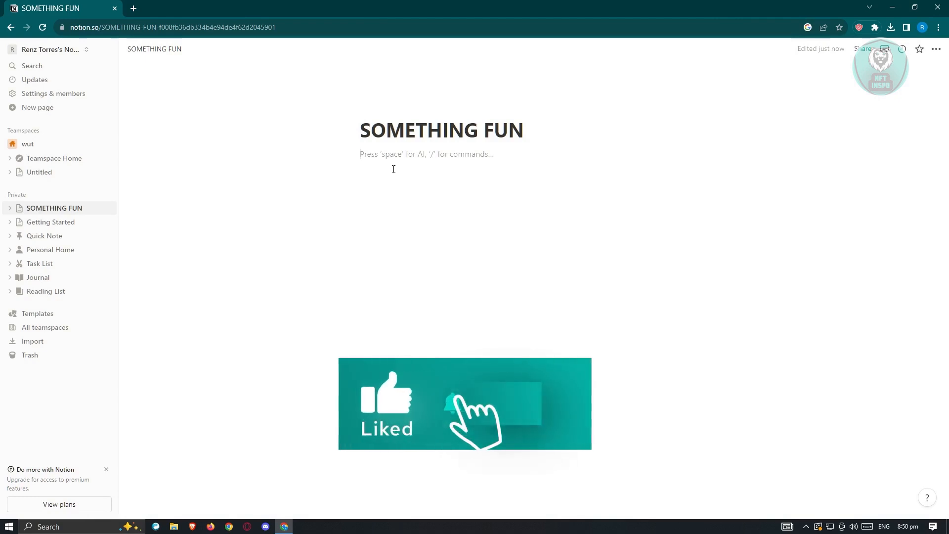
Write "THIS IS SOMETHING FUN" as the first line of the page body and add an empty line below it.
text(THIS IS S)
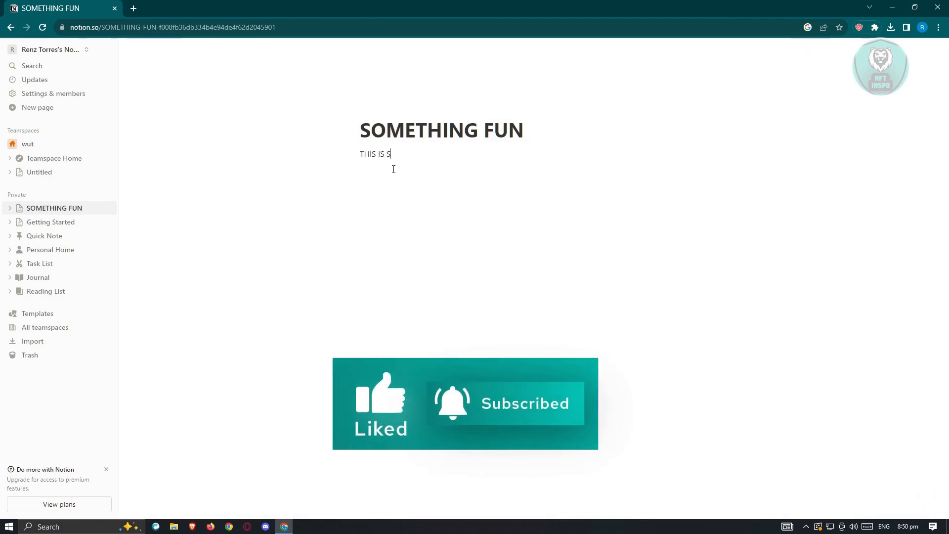
text(OMETHING FUN)
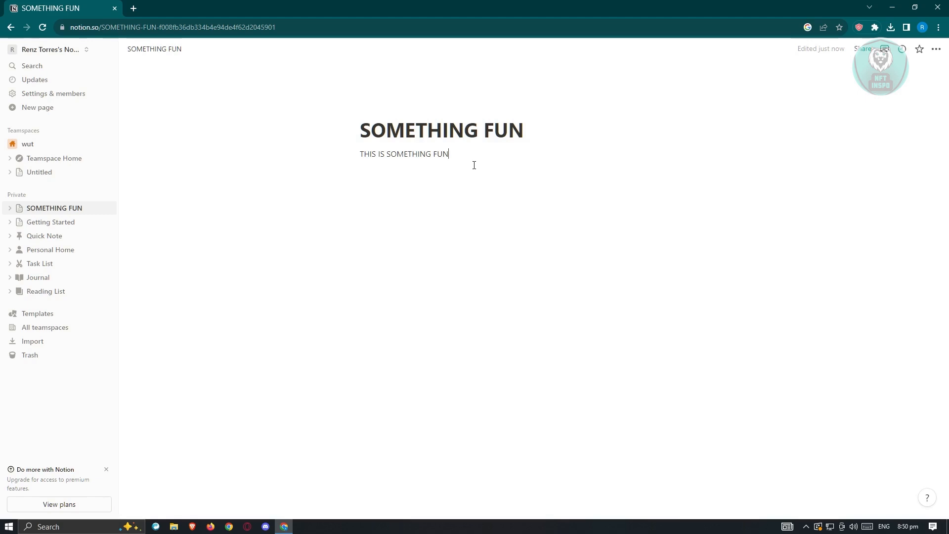
click(377, 174)
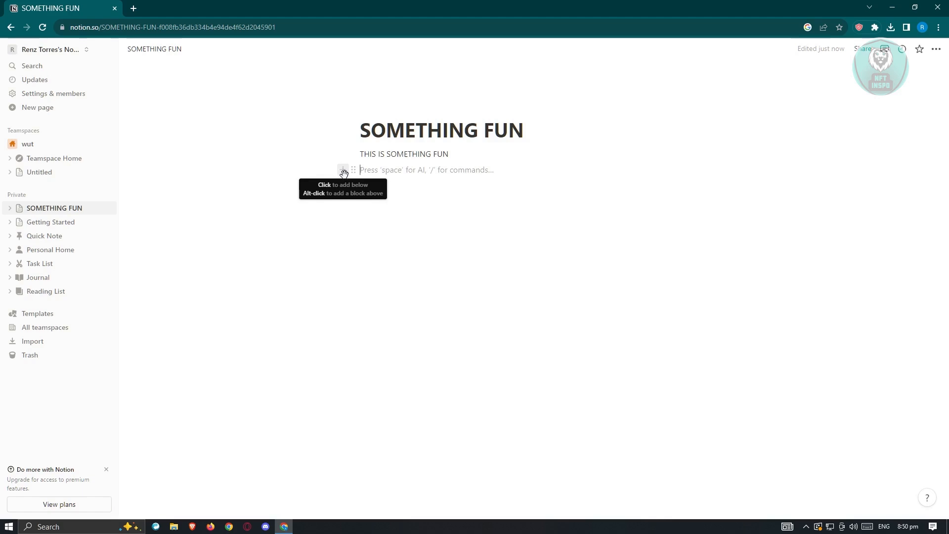
Insert a simple table below the text line and extend it by one column and one row.
click(345, 170)
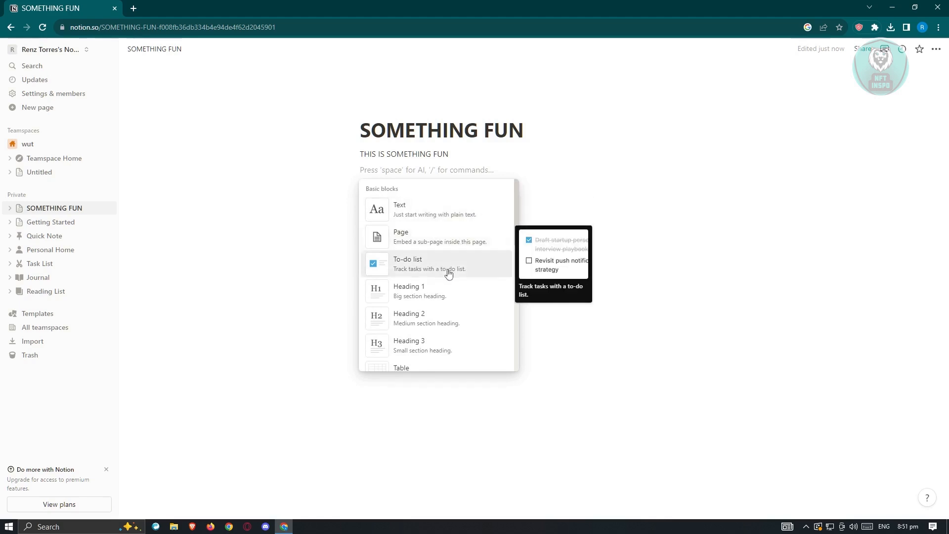
scroll(454, 295, down, 1)
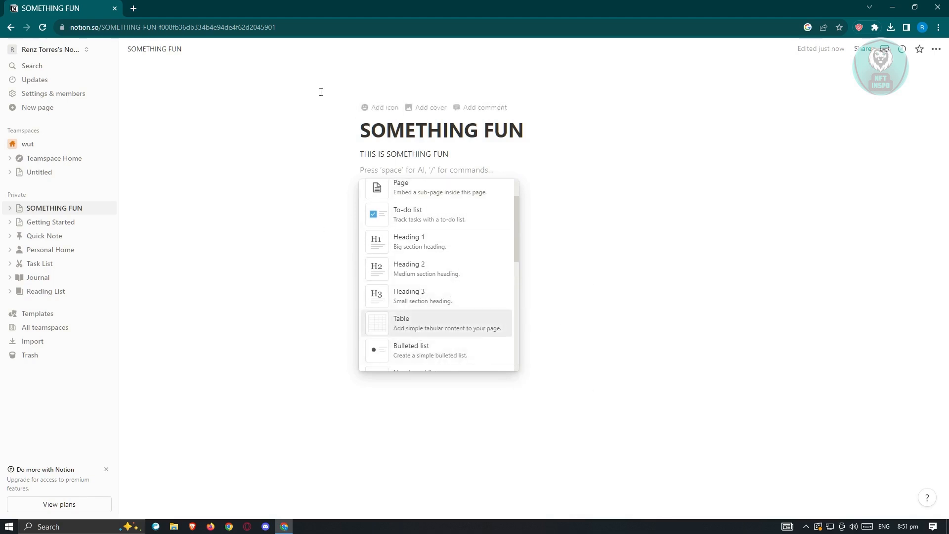
scroll(465, 313, down, 2)
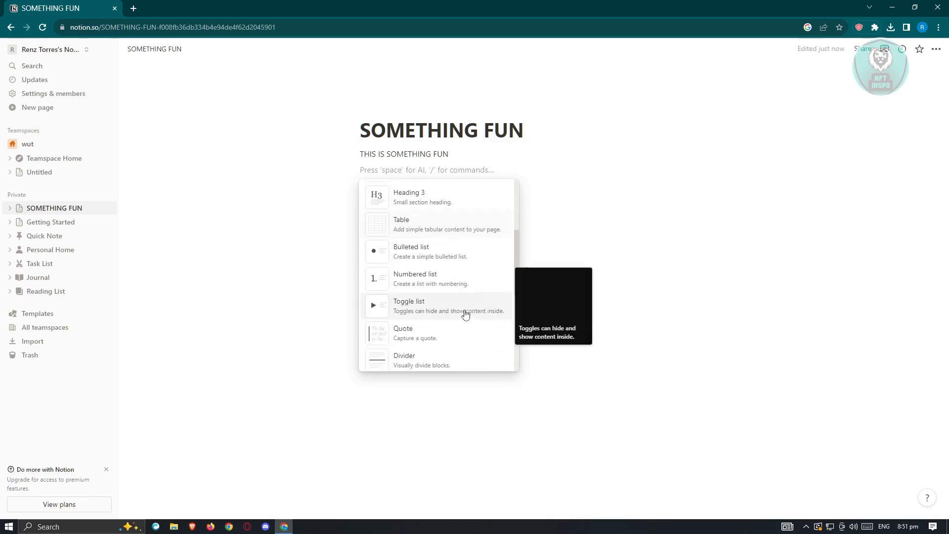
click(442, 224)
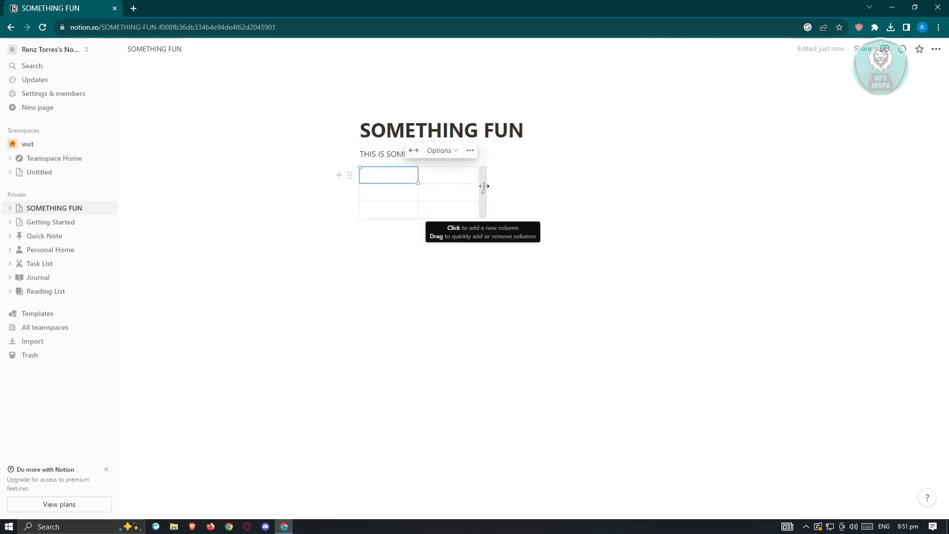
click(484, 186)
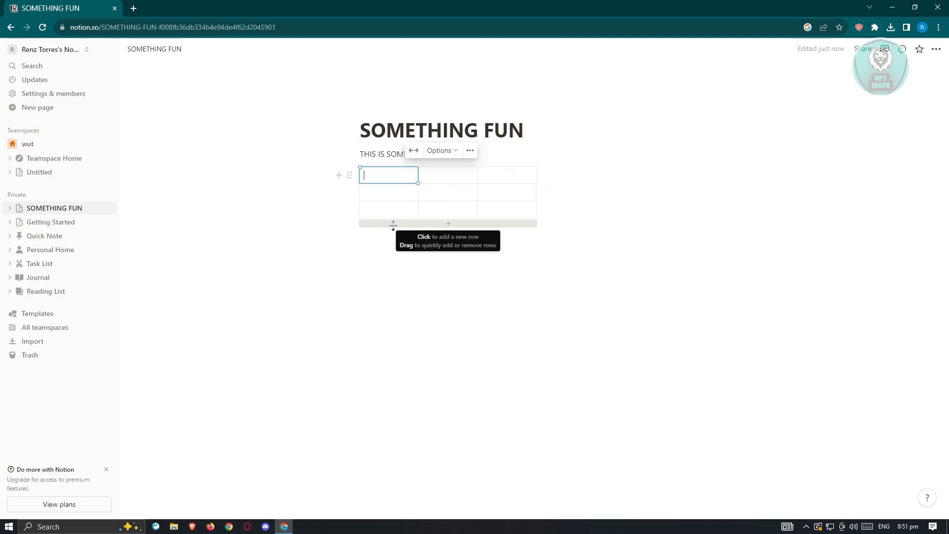
click(393, 225)
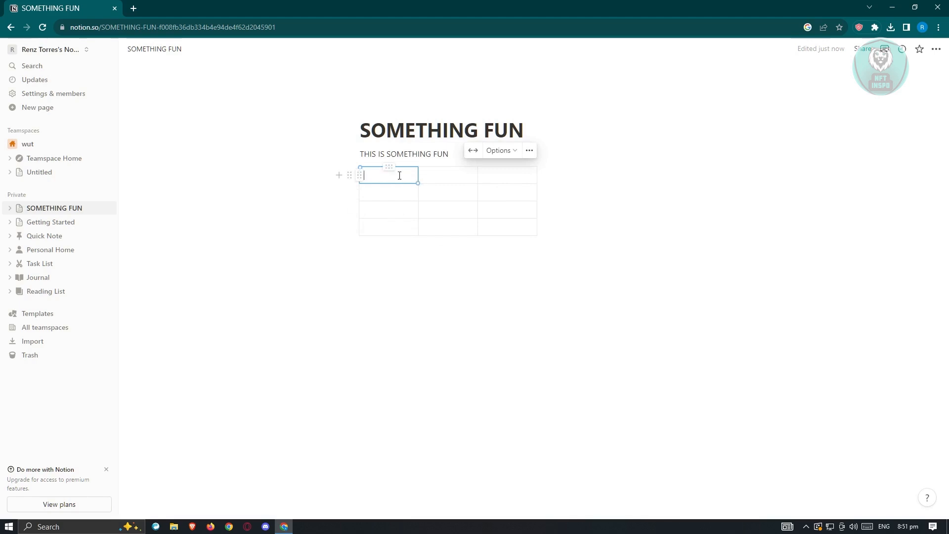
Turn on the header row for the table.
click(514, 151)
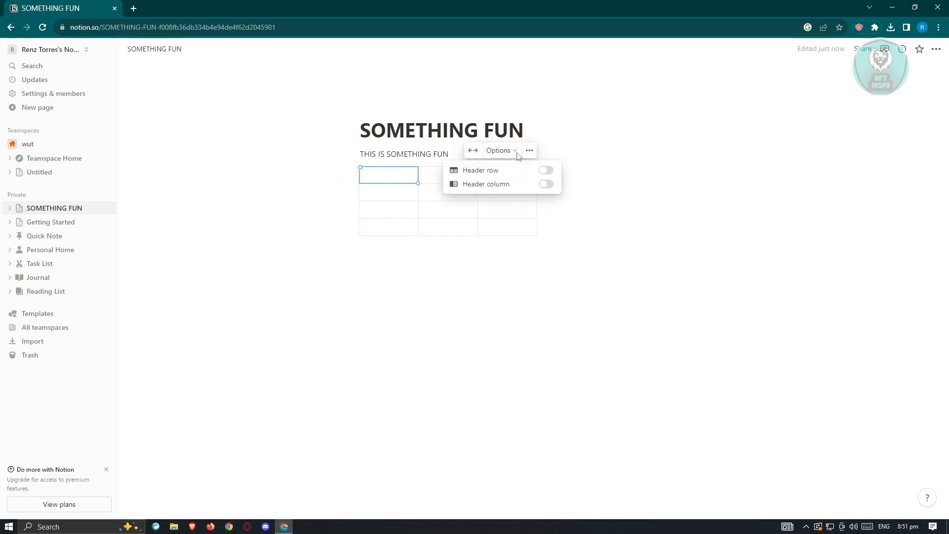
click(546, 170)
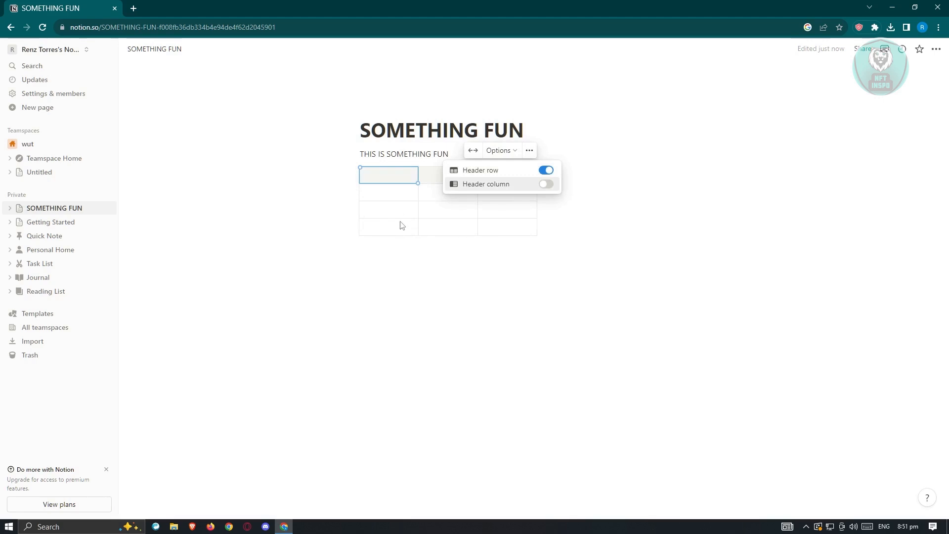
click(385, 192)
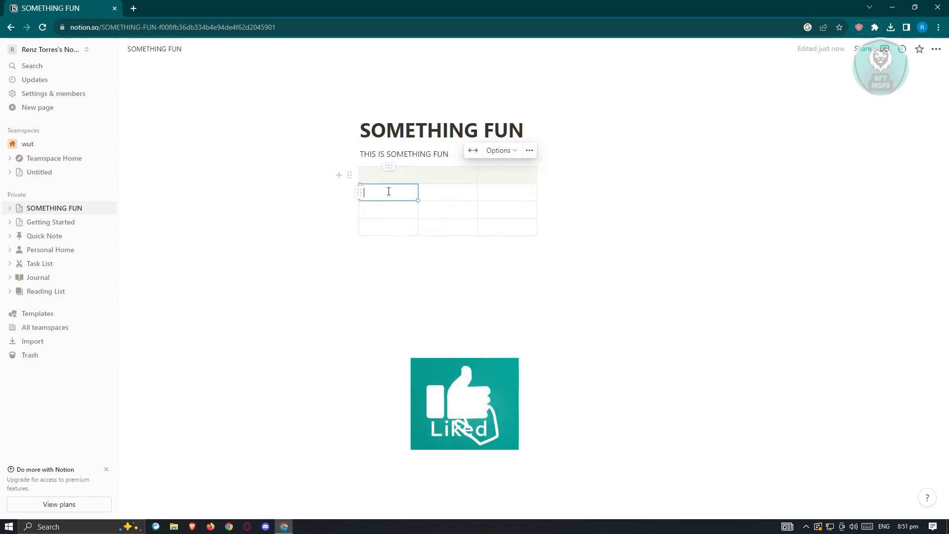
Post the comment "HEYY" on the table.
click(531, 150)
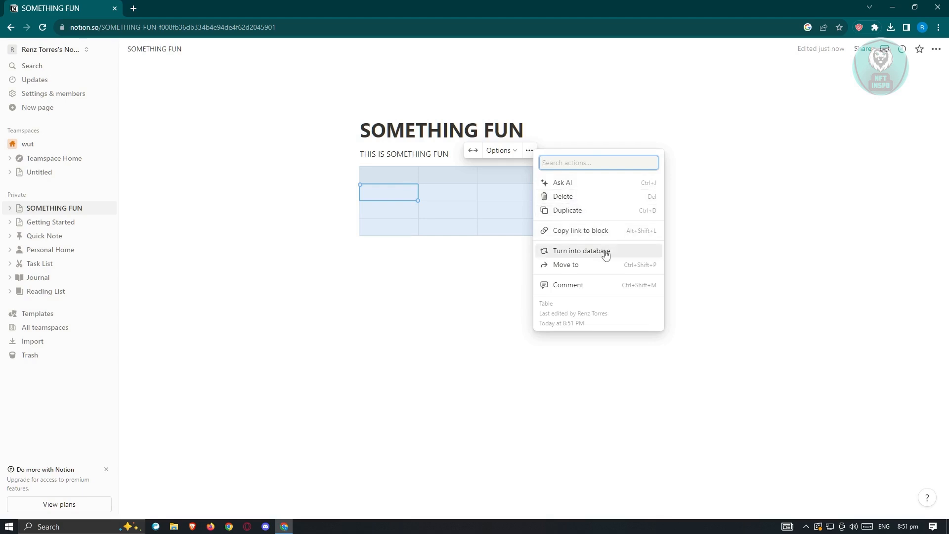
click(581, 293)
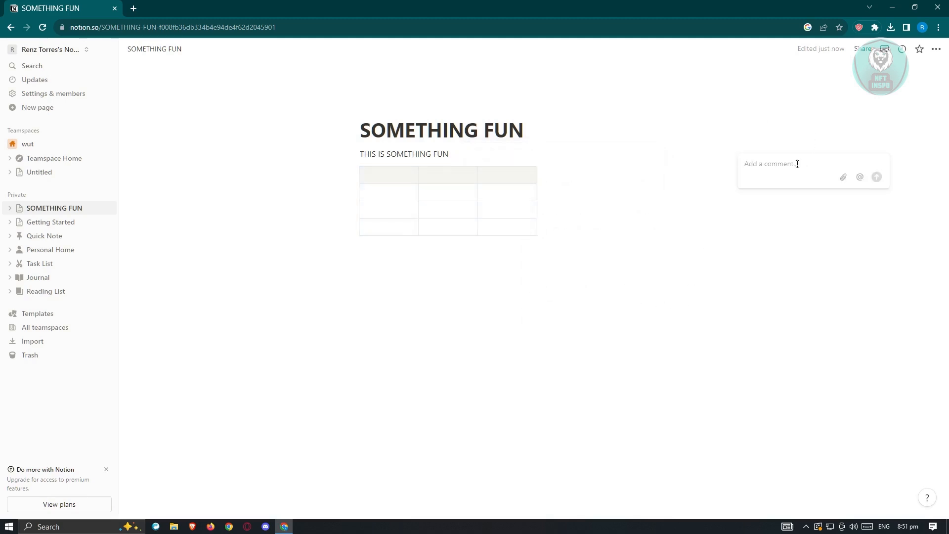
text(HEYY)
key(Return)
click(446, 204)
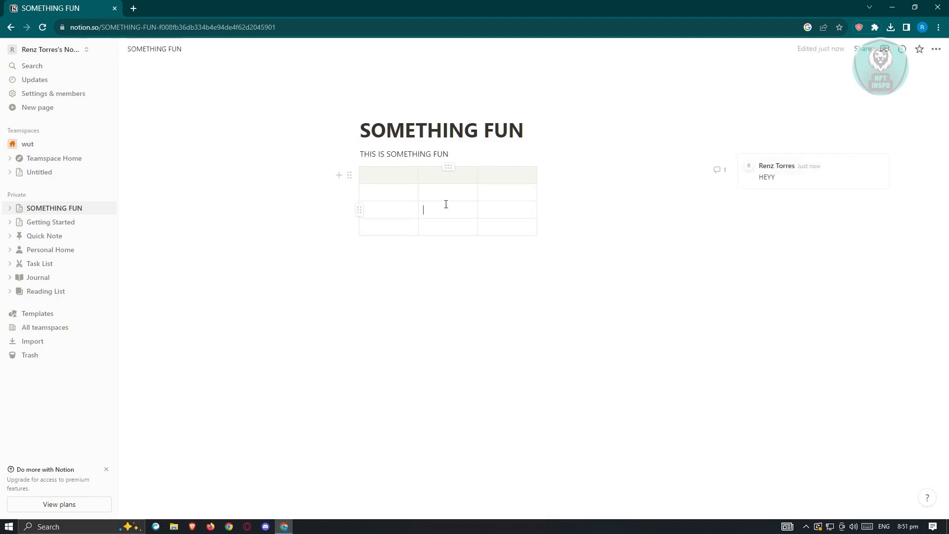
Add one more row at the bottom end of the table.
key(Escape)
key(Left)
key(Down)
key(Return)
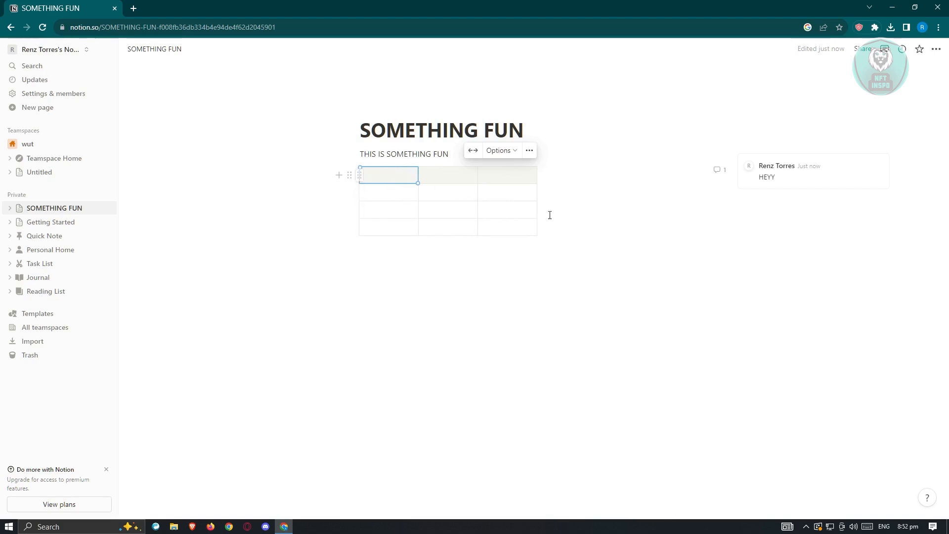
click(385, 243)
Generate AI text in a new block below the table with the prompt "WRITE ABOUT SOMETHING ABOUT CHICKENS".
click(383, 272)
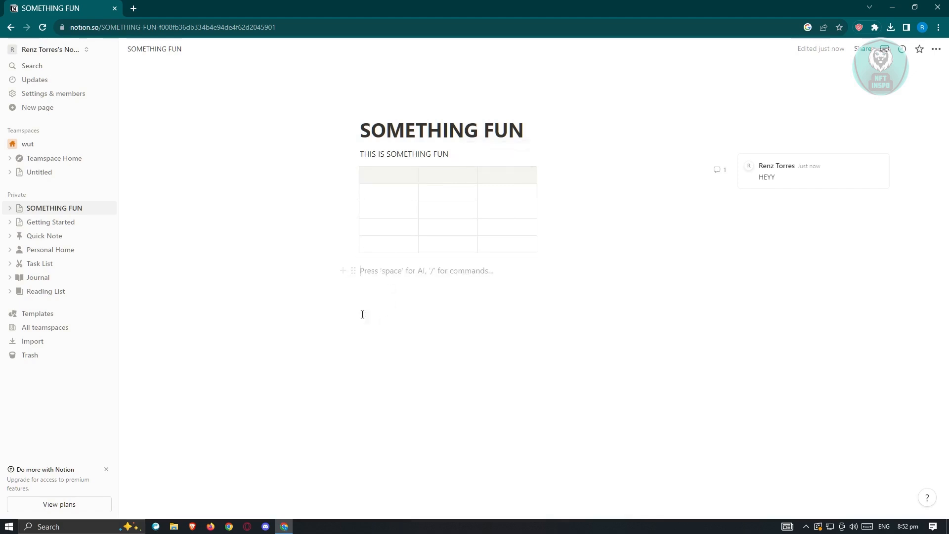
click(342, 270)
scroll(461, 385, down, 5)
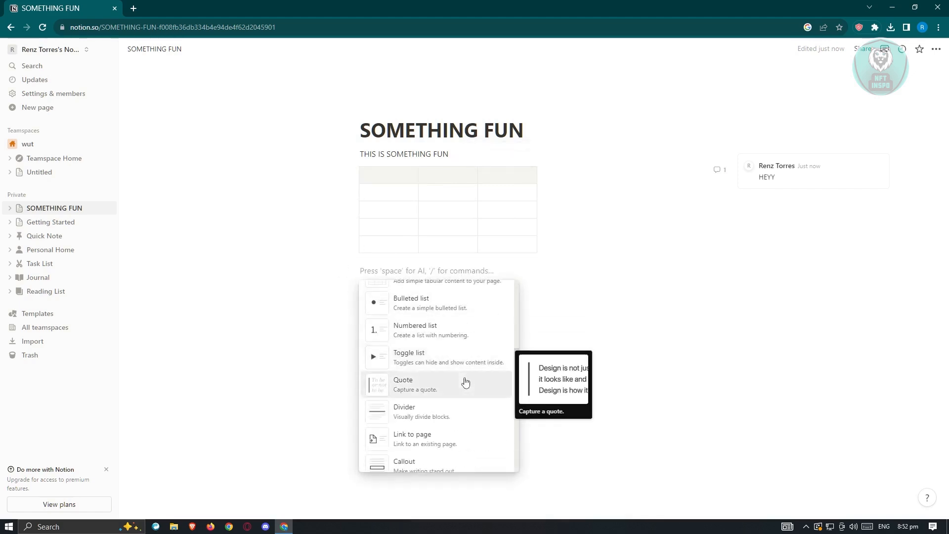
scroll(473, 416, down, 3)
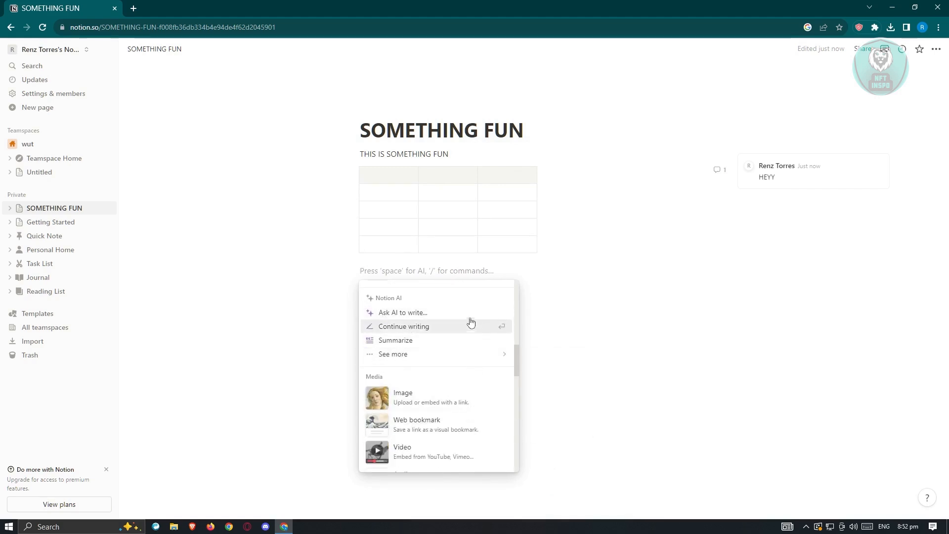
click(398, 313)
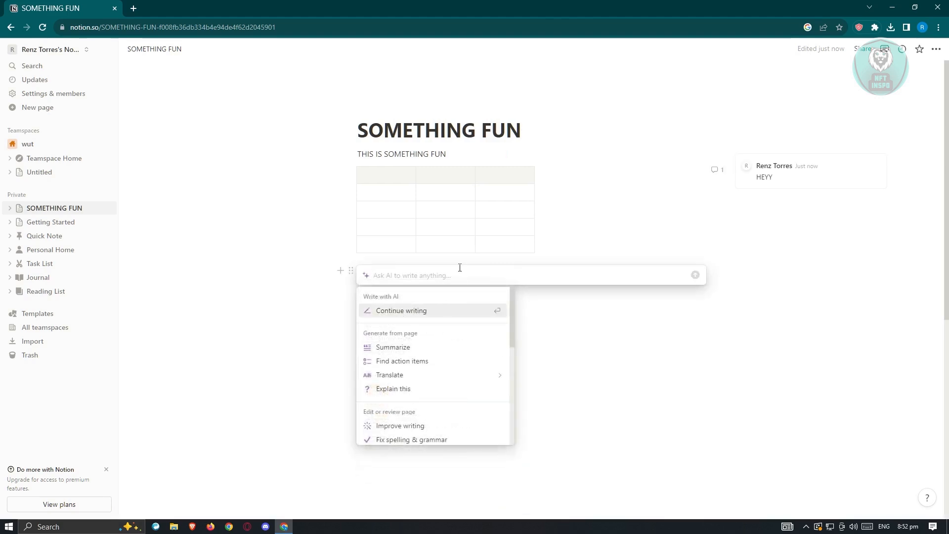
text(WRITE ABOUT SOMETHING ABOUT CHICKENS)
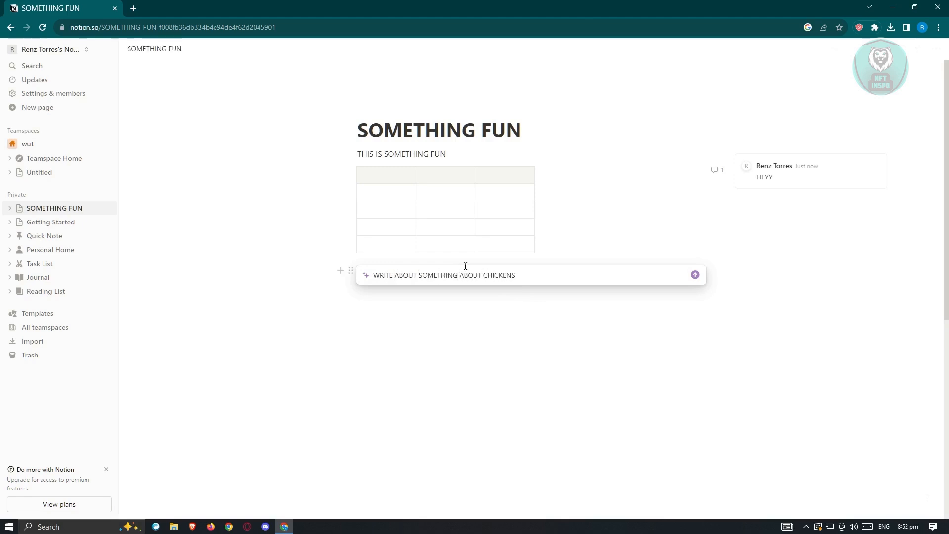
key(Return)
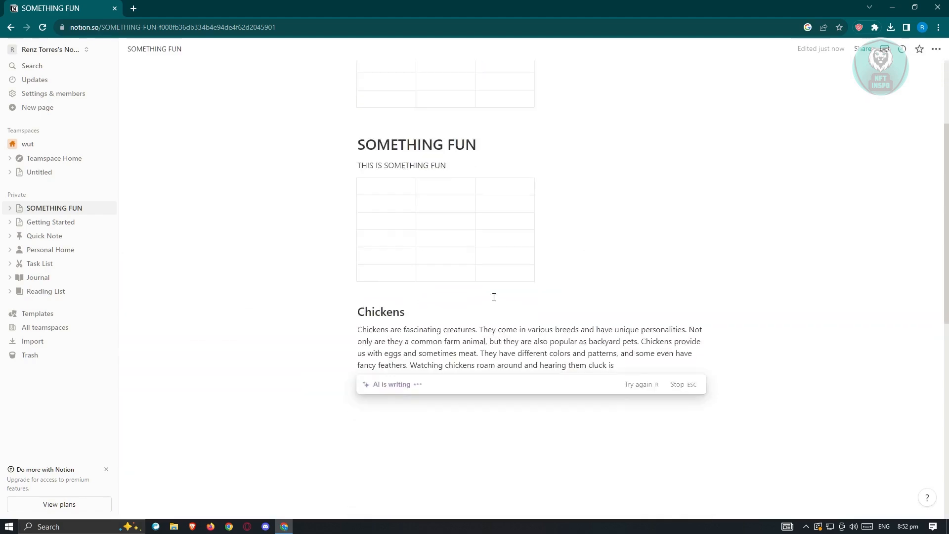
Keep the AI-generated text about chickens in the page and leave the AI prompt.
scroll(493, 335, down, 2)
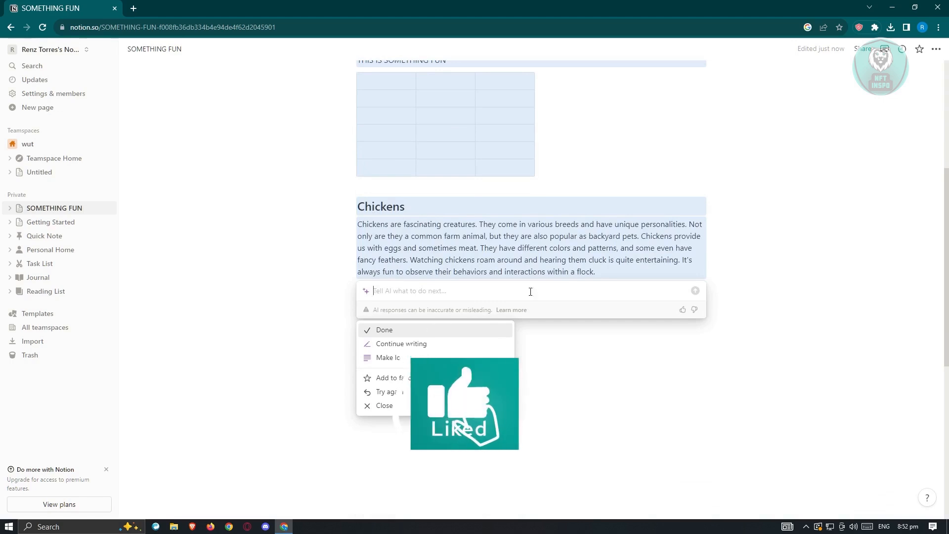
click(796, 318)
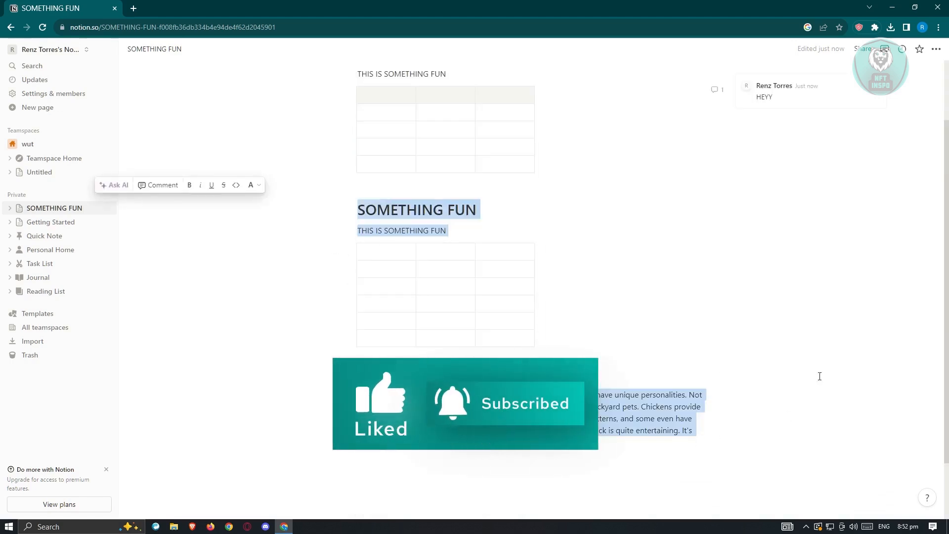
click(852, 350)
Open the list of insertable blocks for the empty block under the Chickens paragraph and examine its media, database, AI, inline and embed options.
scroll(763, 386, down, 2)
click(379, 385)
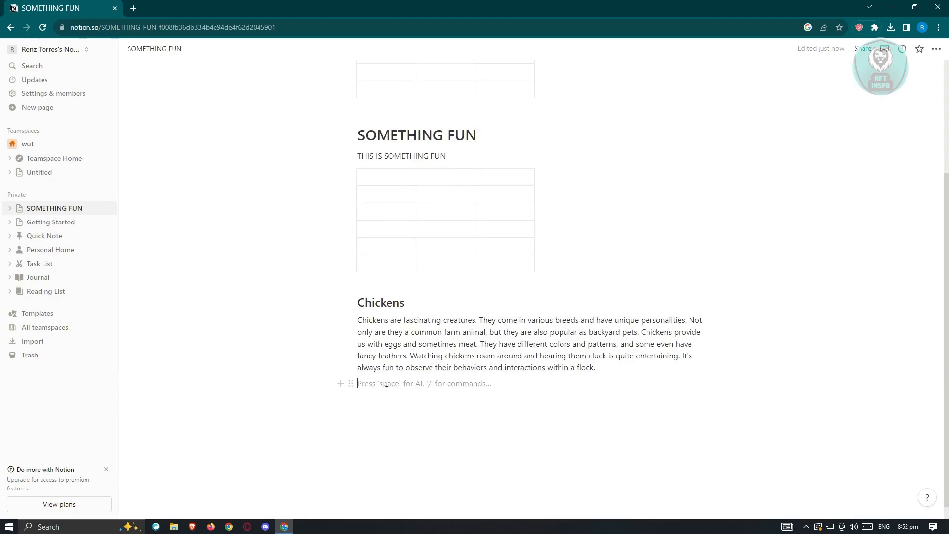
click(338, 382)
scroll(404, 296, down, 10)
scroll(404, 324, up, 5)
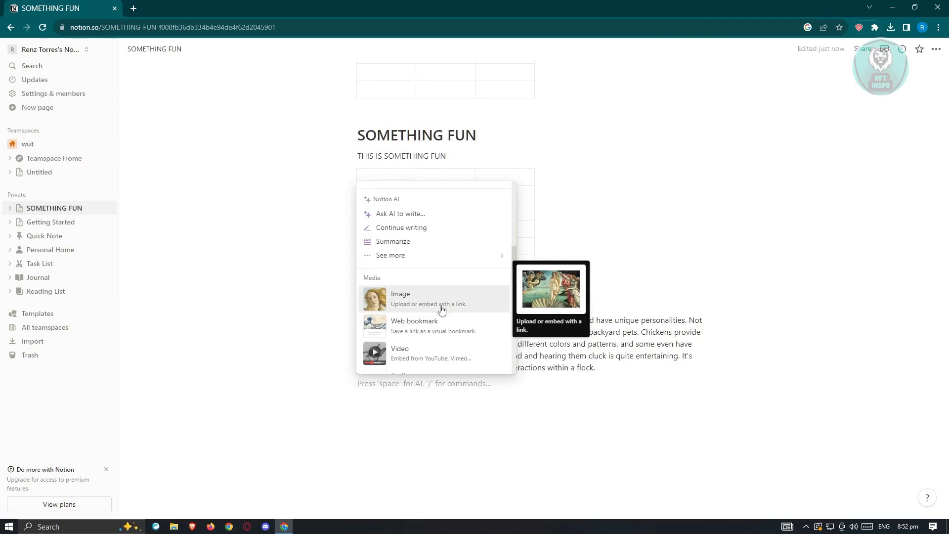
scroll(448, 297, down, 2)
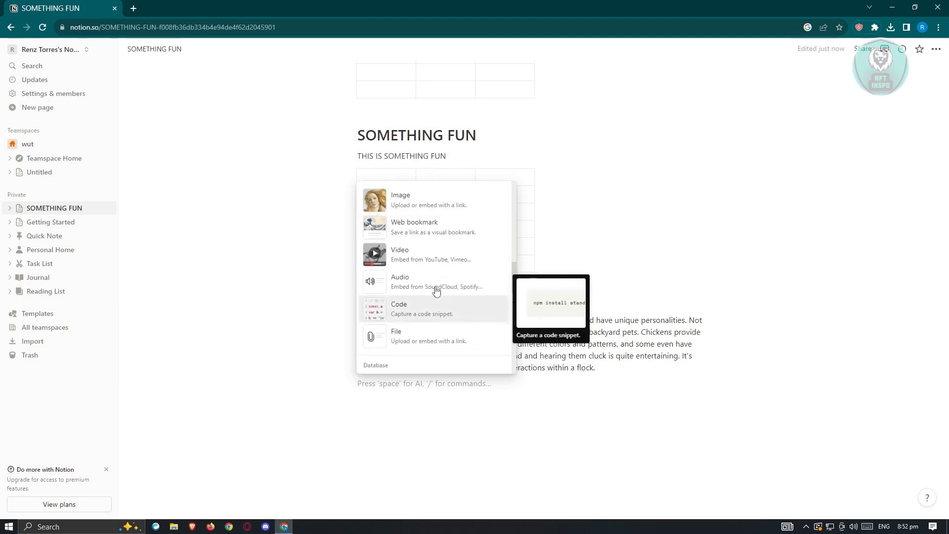
scroll(470, 295, down, 2)
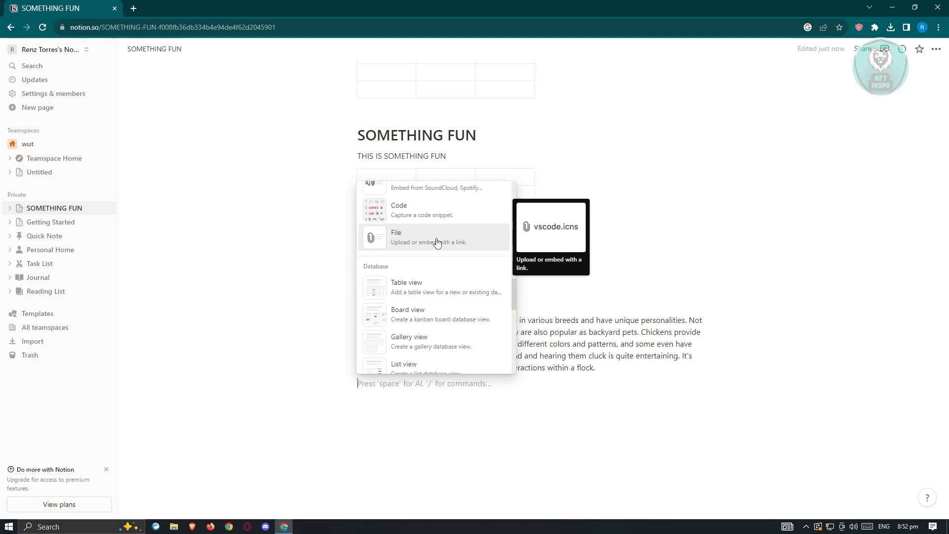
scroll(451, 251, down, 1)
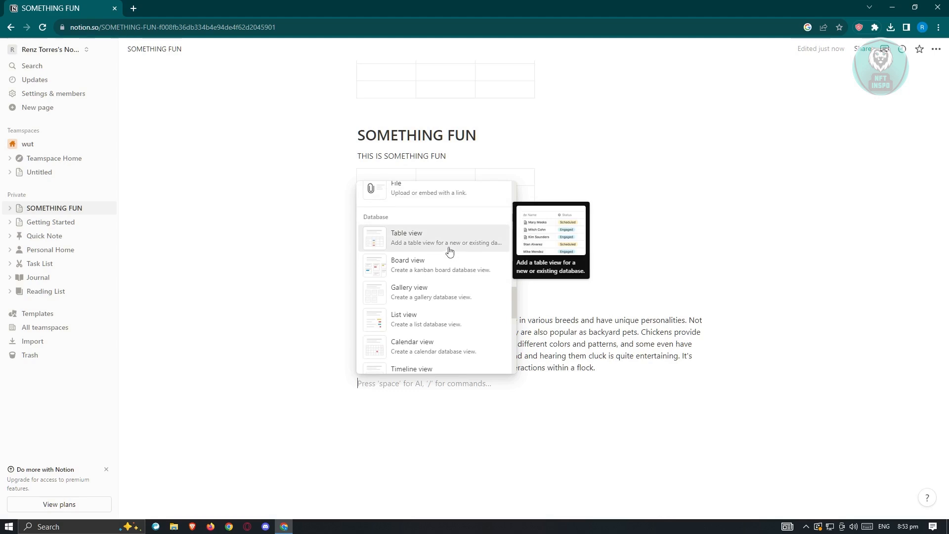
scroll(460, 305, down, 3)
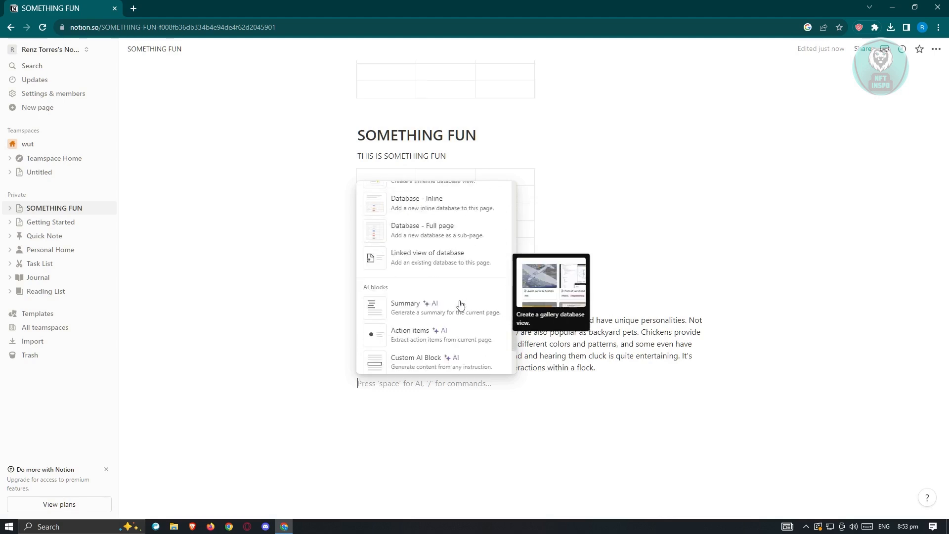
scroll(464, 316, down, 3)
scroll(465, 316, down, 5)
scroll(465, 317, down, 4)
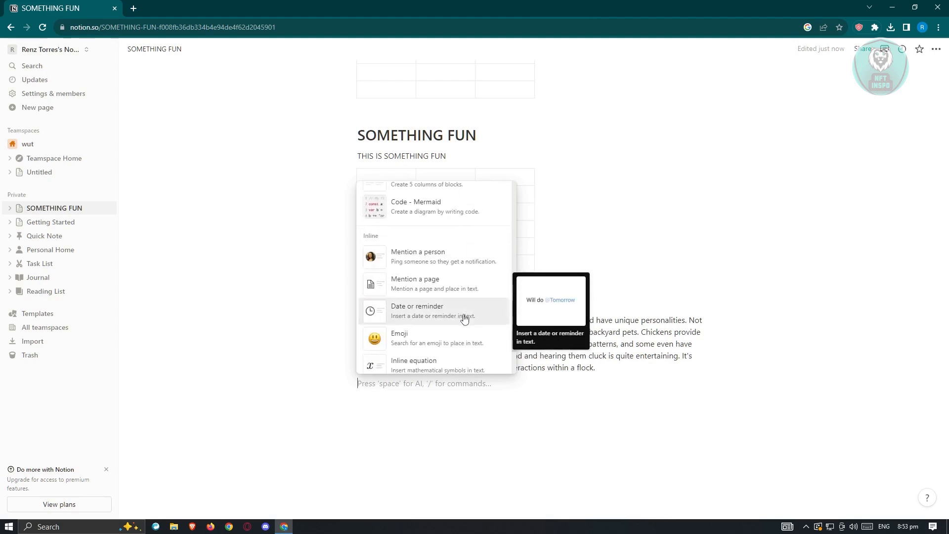
scroll(469, 341, down, 3)
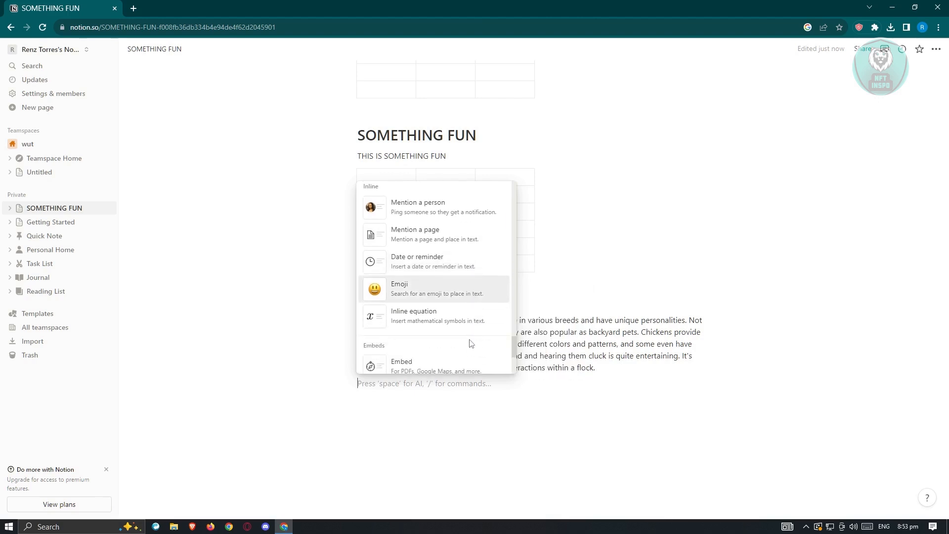
scroll(470, 344, down, 1)
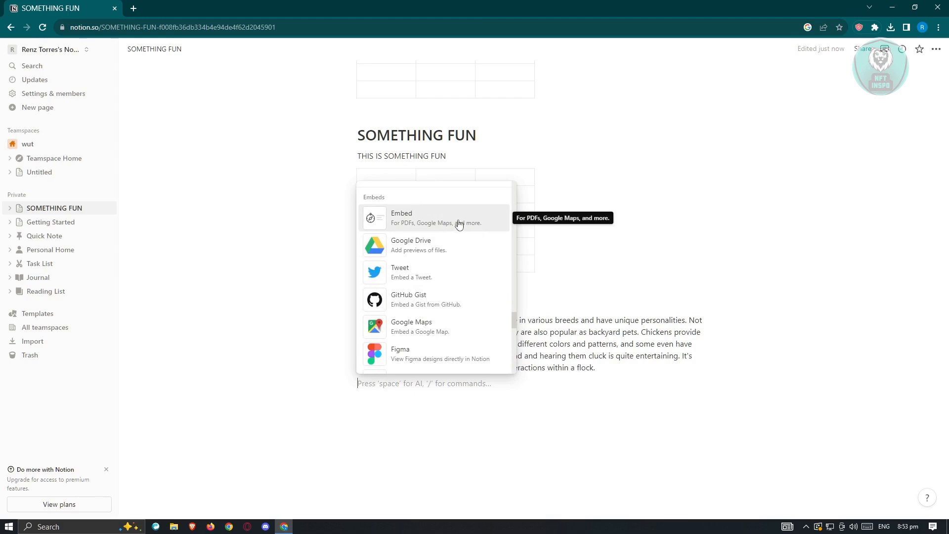
Insert an Embed block under the Chickens paragraph, upload mens-shirt-size-chart-1024x733.png from Downloads into it, and start an empty block below.
click(409, 223)
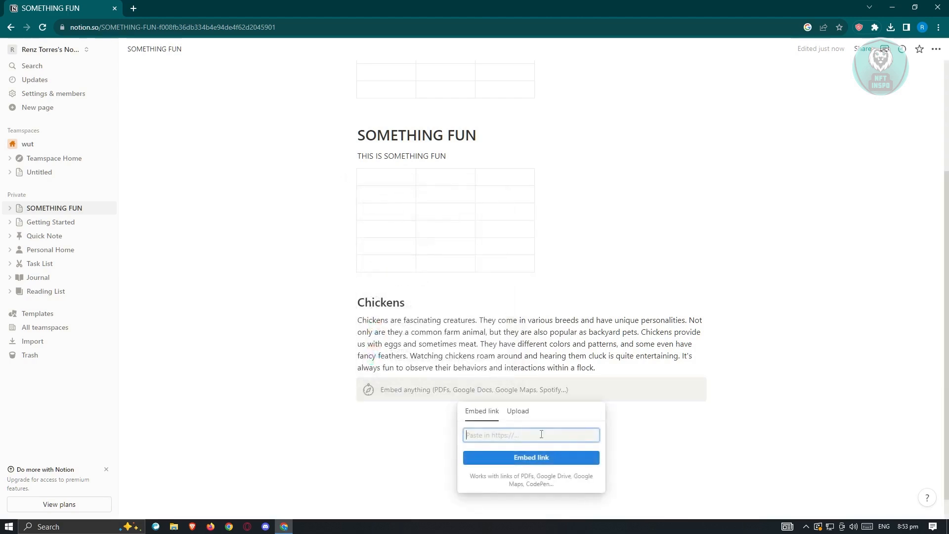
click(517, 412)
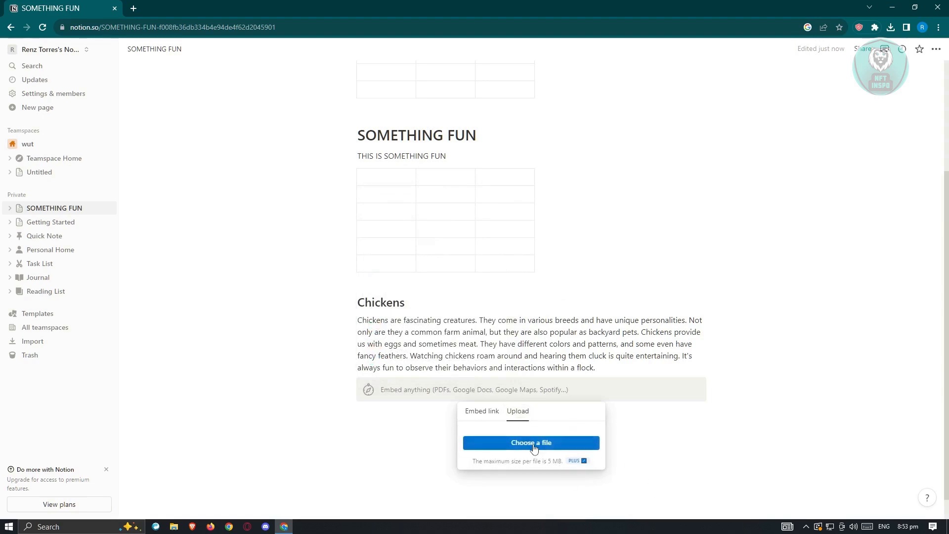
click(439, 159)
scroll(491, 198, down, 3)
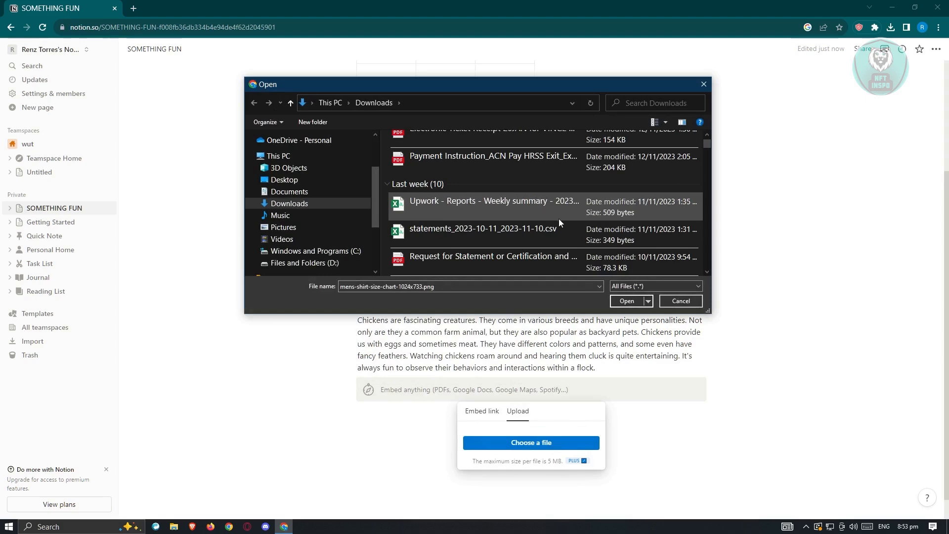
scroll(559, 218, down, 3)
scroll(561, 239, down, 1)
scroll(556, 234, up, 10)
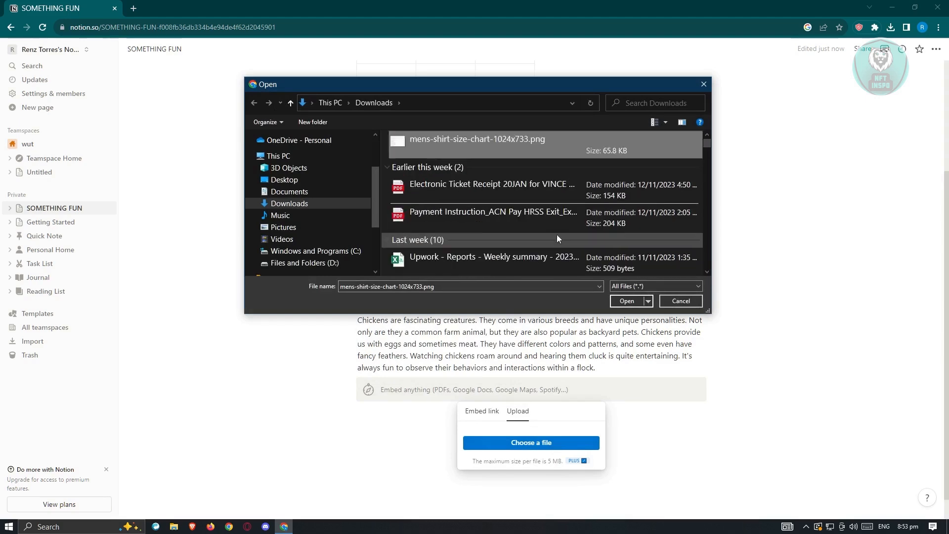
click(626, 302)
scroll(487, 306, down, 4)
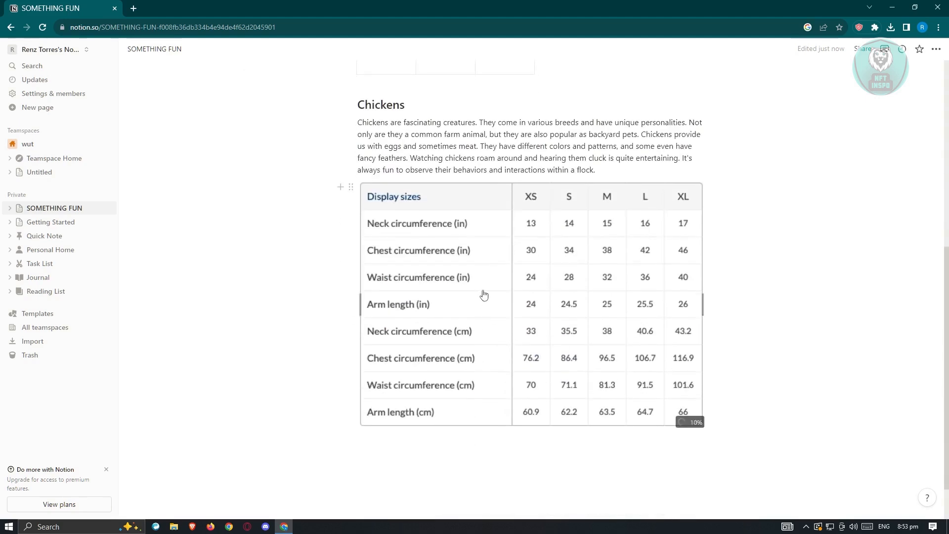
click(409, 439)
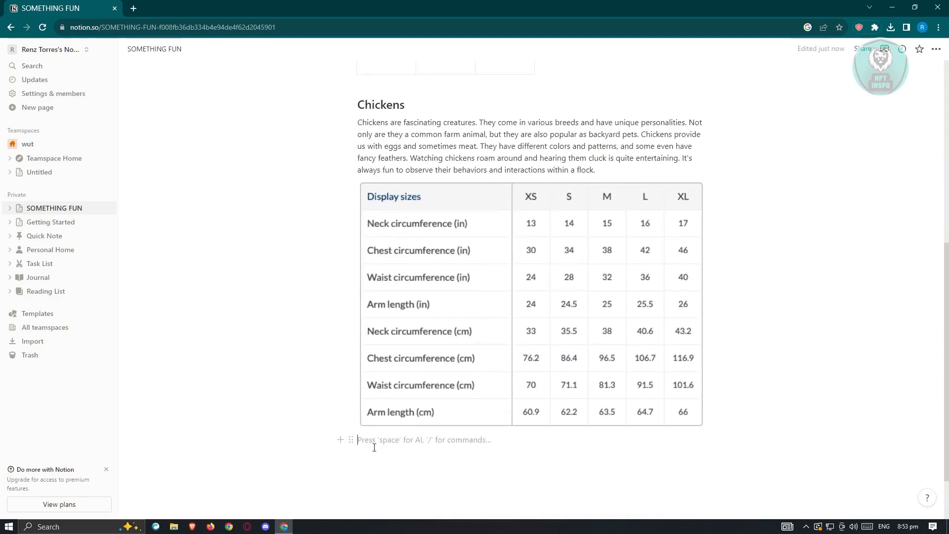
Examine the Turn into page in and Turn into options for the SOMETHING FUN heading between the two tables.
scroll(479, 305, up, 7)
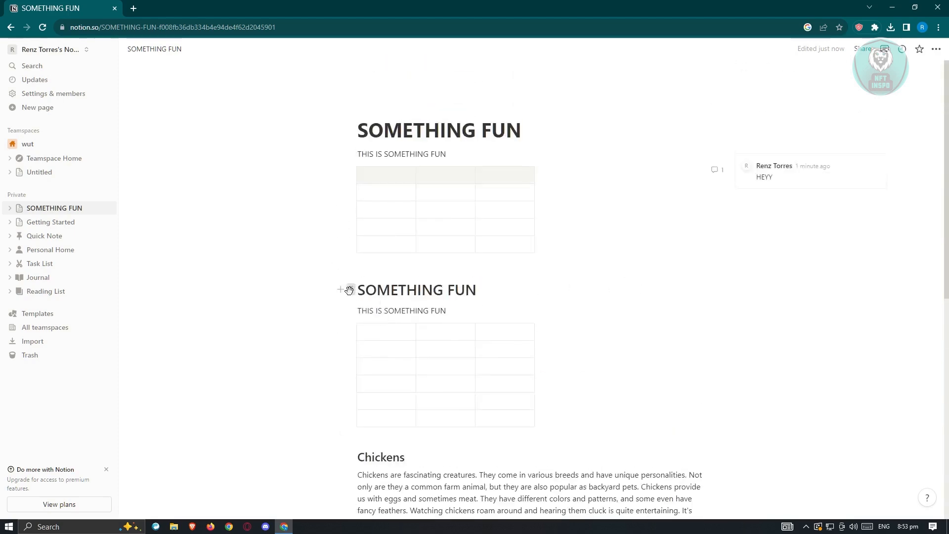
click(351, 292)
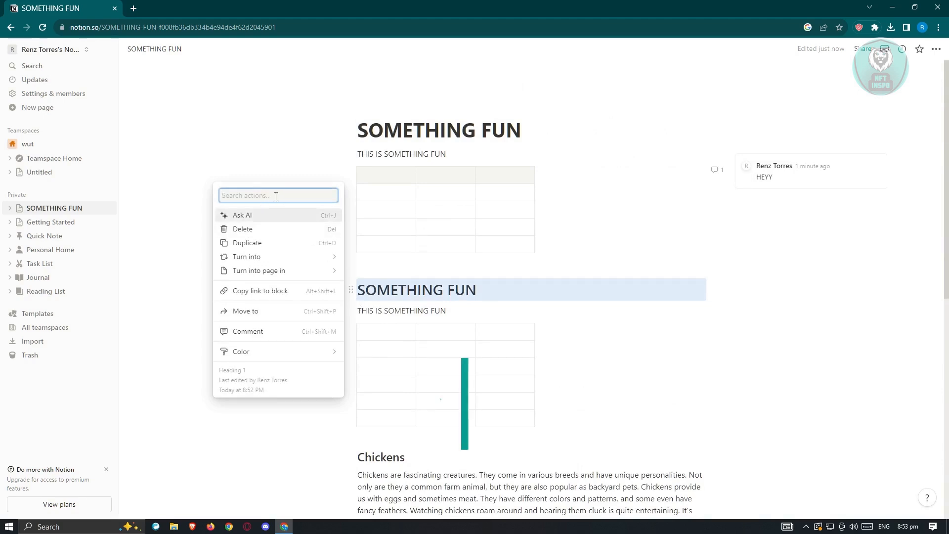
mouse_move(328, 275)
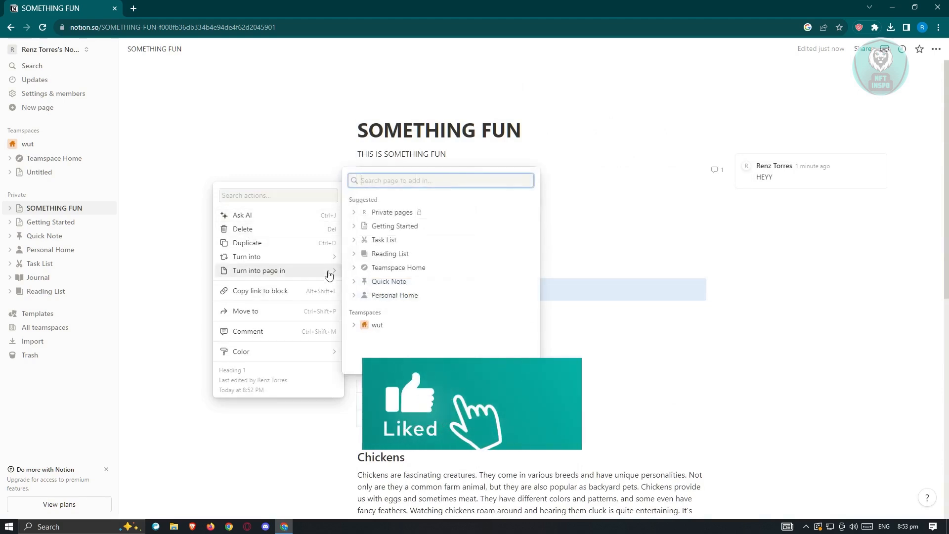
mouse_move(325, 257)
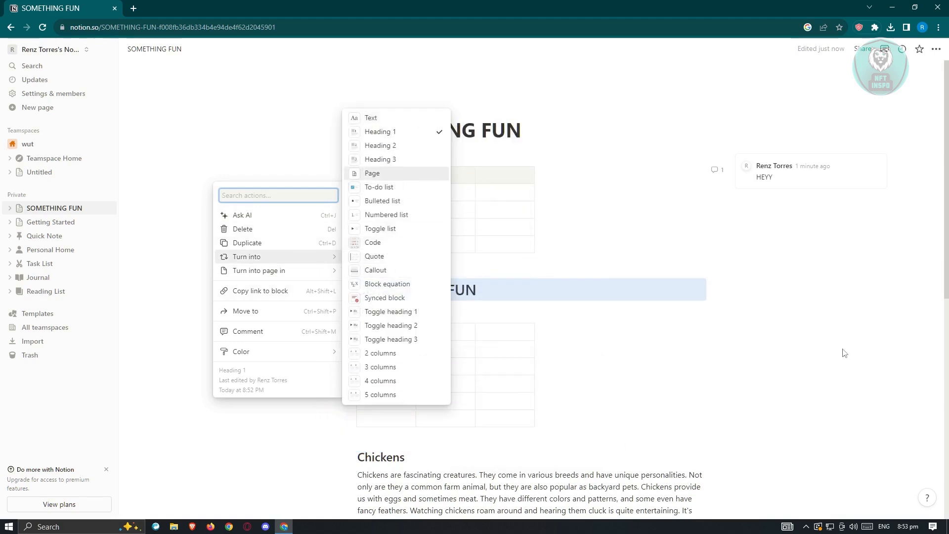
click(485, 318)
Move the lower SOMETHING FUN heading directly above the first table.
drag(349, 288, 361, 159)
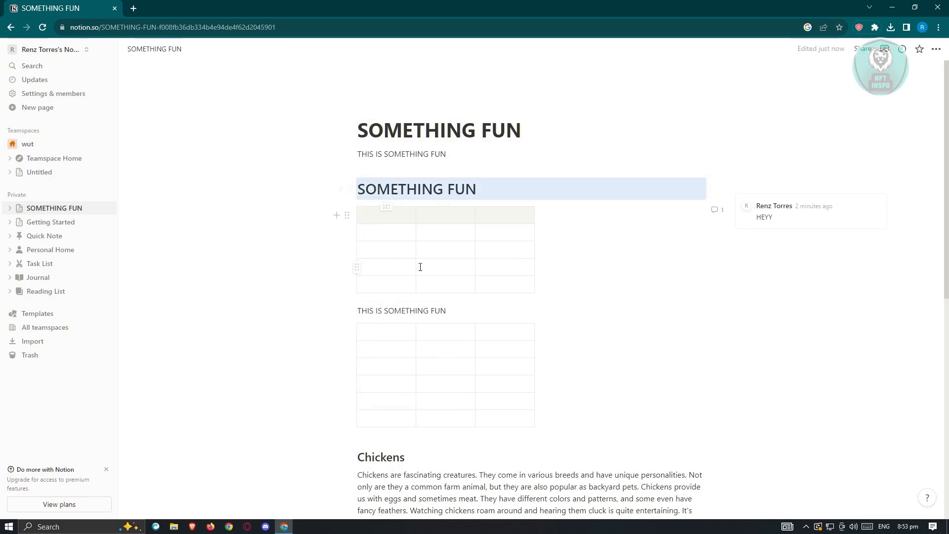
click(489, 314)
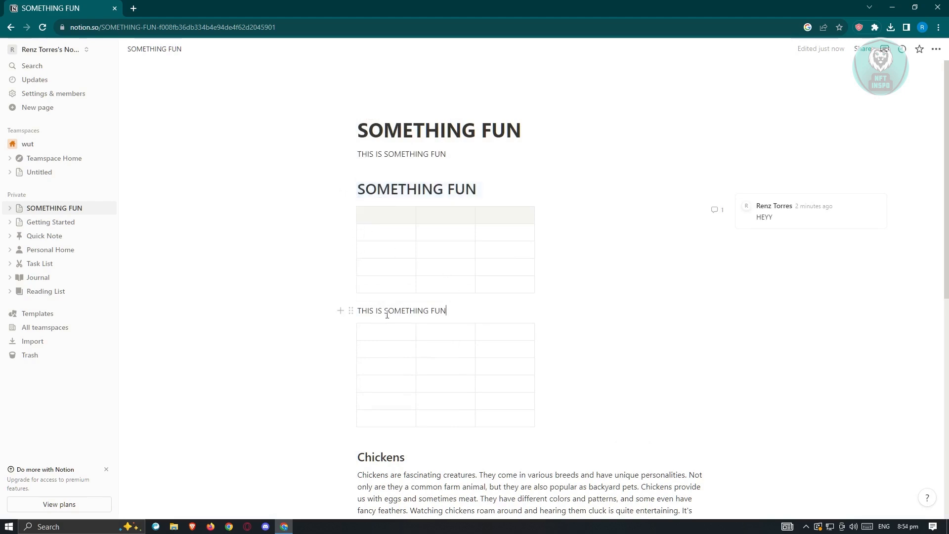
Delete the duplicate THIS IS SOMETHING FUN text between the tables and the second table, and review the page.
click(349, 310)
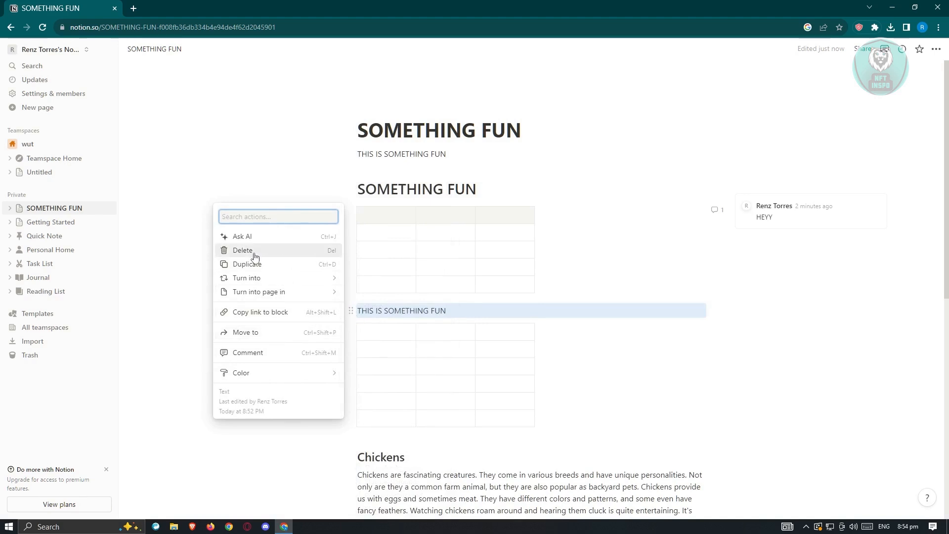
click(255, 251)
click(348, 315)
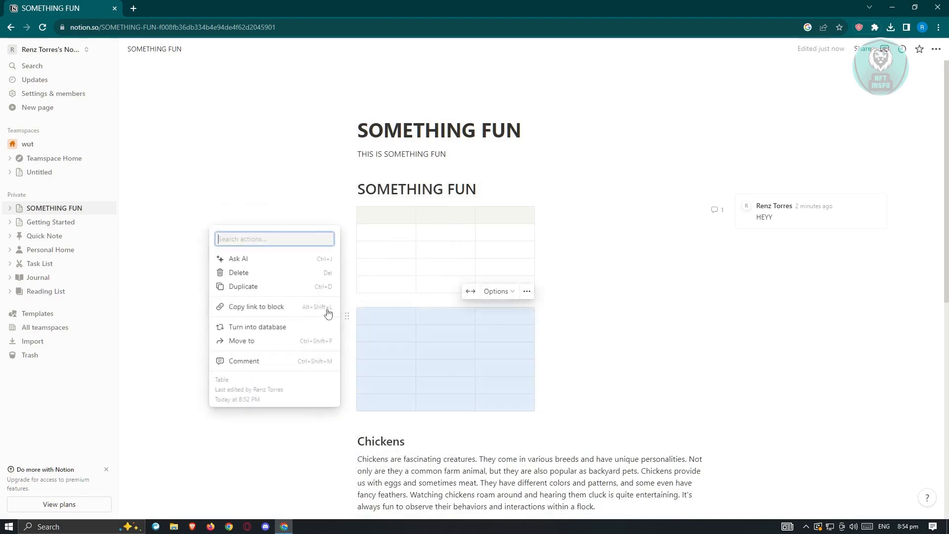
click(242, 272)
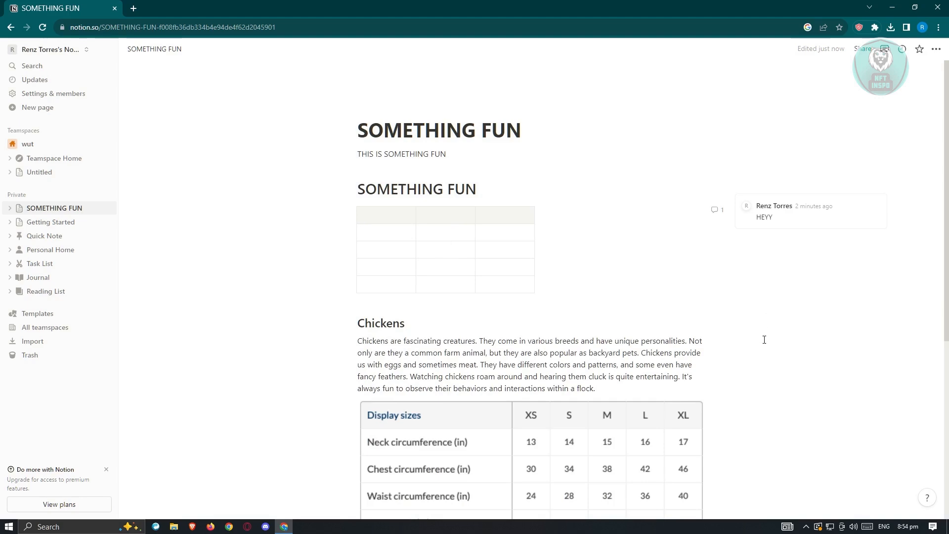
scroll(808, 328, down, 5)
scroll(816, 339, up, 4)
scroll(817, 340, up, 3)
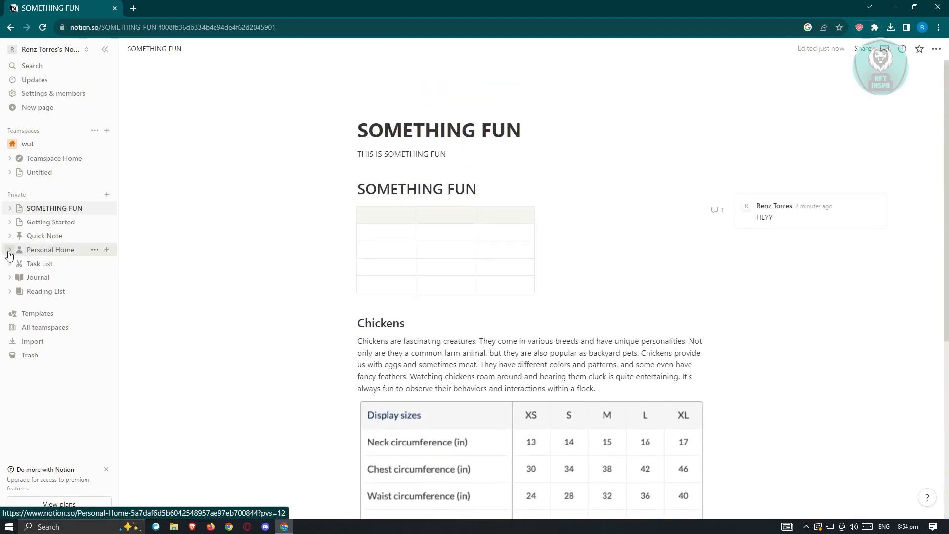
Create a subpage titled EXAMPLE PAGE inside Personal Home and return to the SOMETHING FUN page.
click(10, 250)
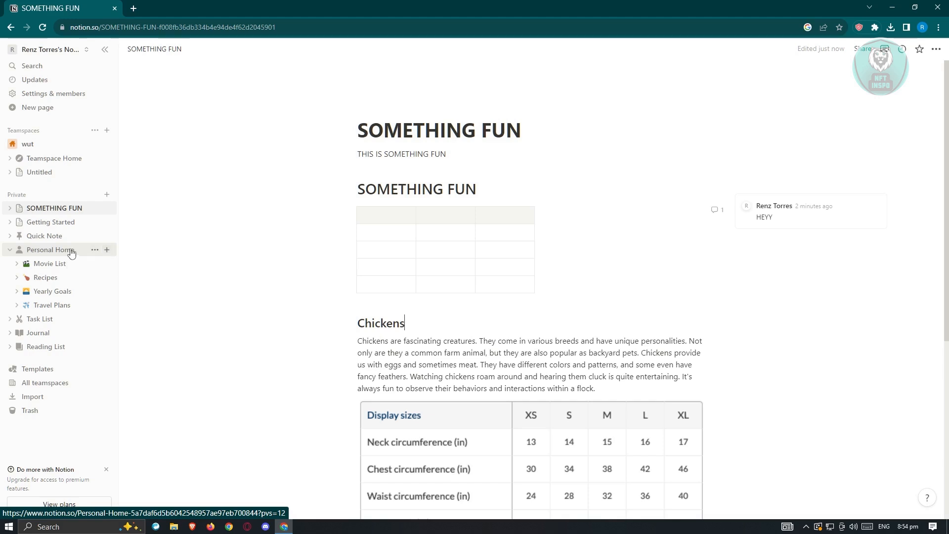
click(107, 250)
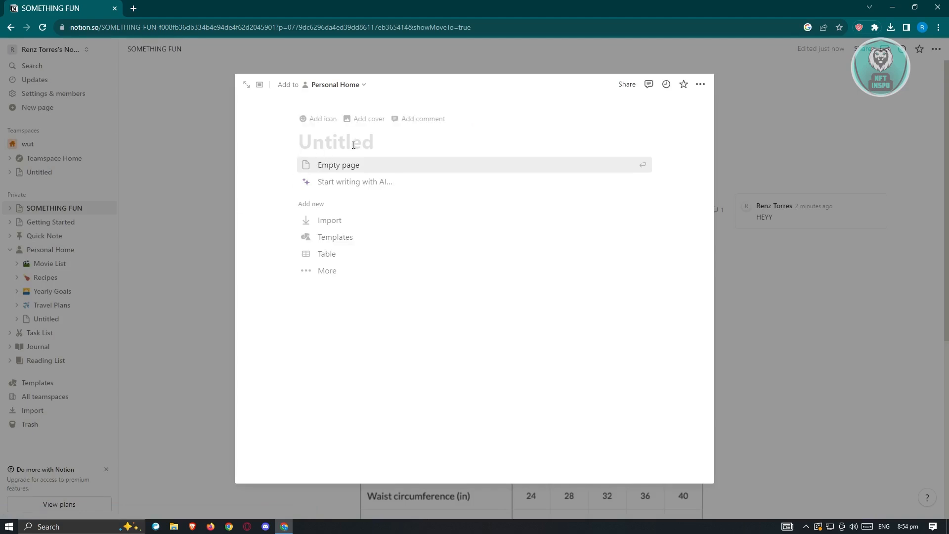
text(EXAMPLE PAGE)
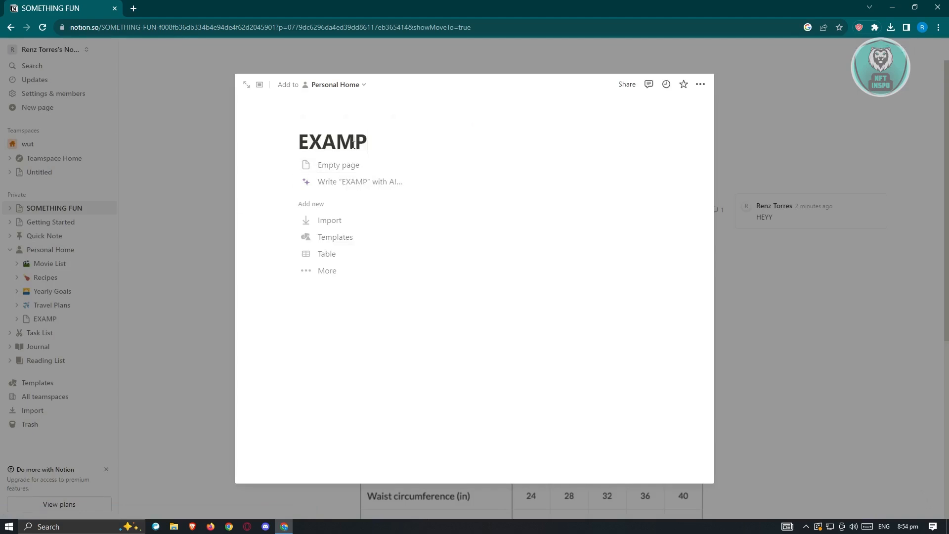
click(529, 374)
click(203, 236)
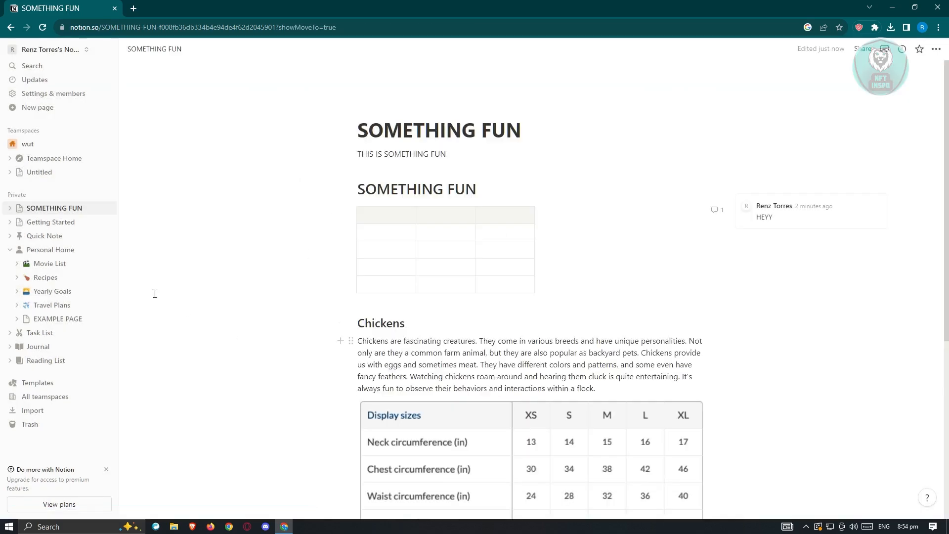
Insert a database table view below the size chart image, using the Untitled database from SOMETHING FOR FUN as its data source.
scroll(444, 297, down, 6)
click(393, 370)
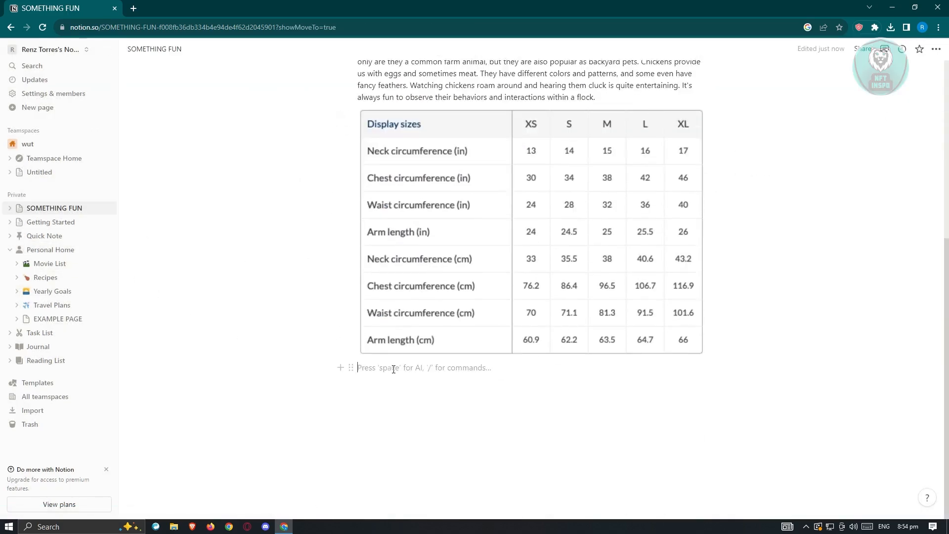
click(340, 367)
scroll(460, 304, down, 3)
scroll(460, 304, down, 3)
scroll(460, 304, down, 5)
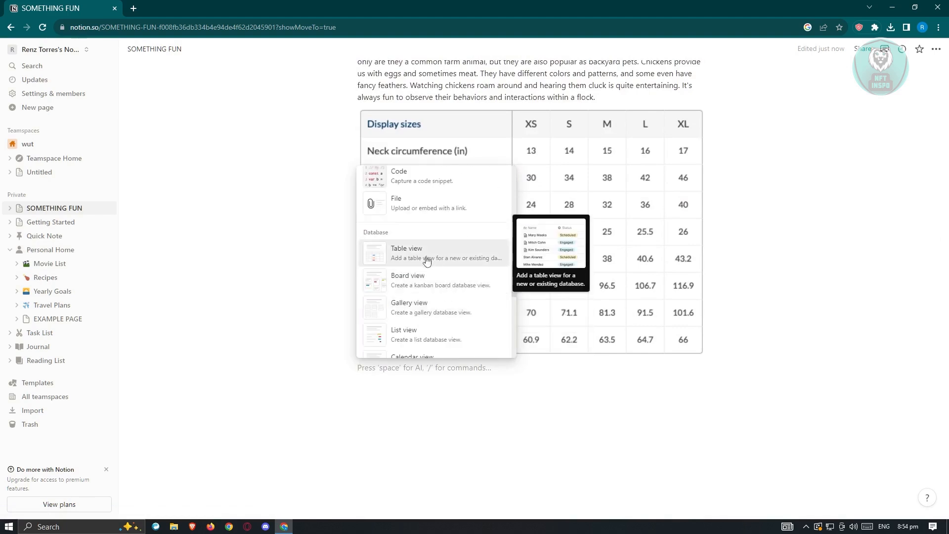
click(468, 265)
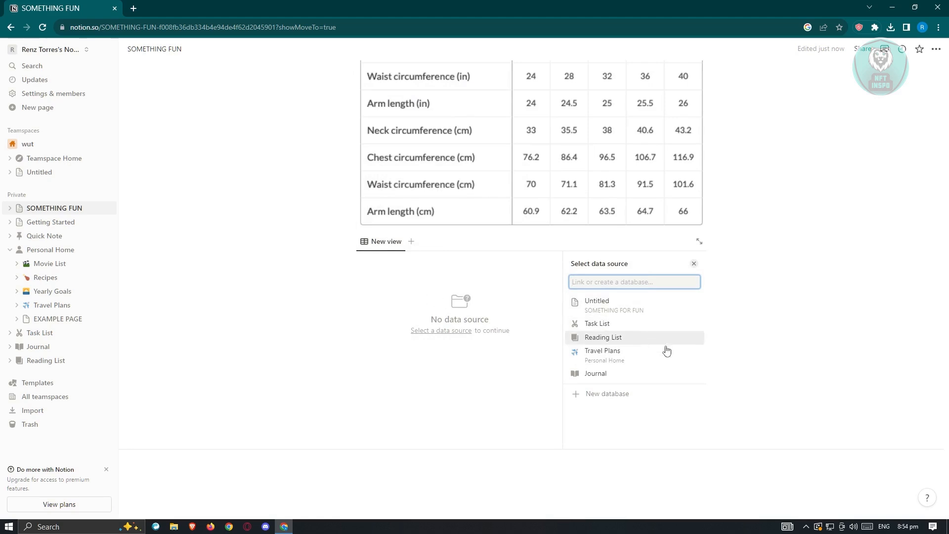
click(661, 315)
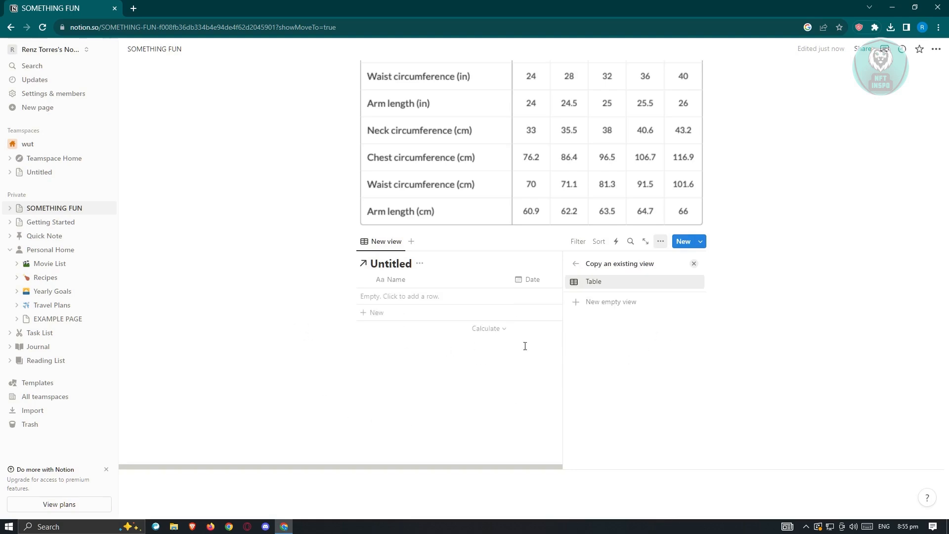
click(332, 299)
scroll(417, 336, up, 4)
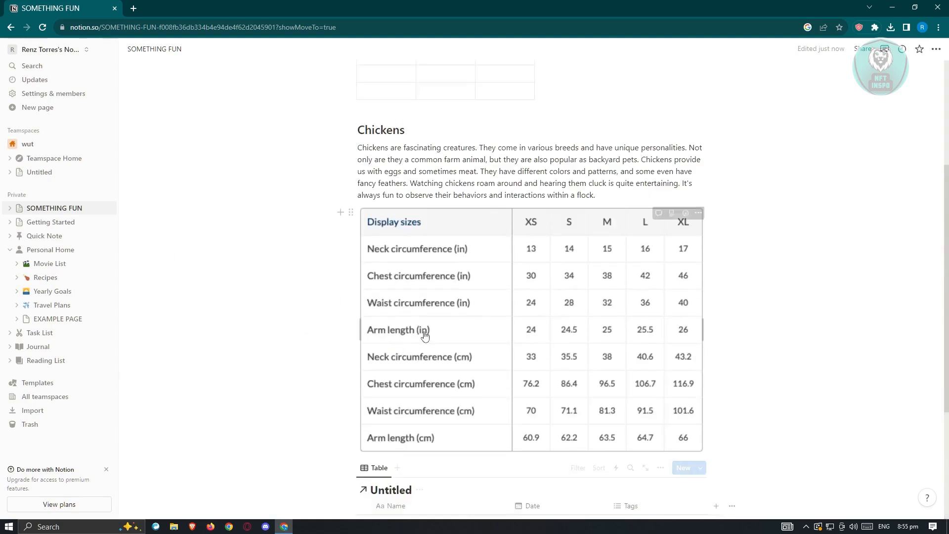
scroll(424, 336, down, 3)
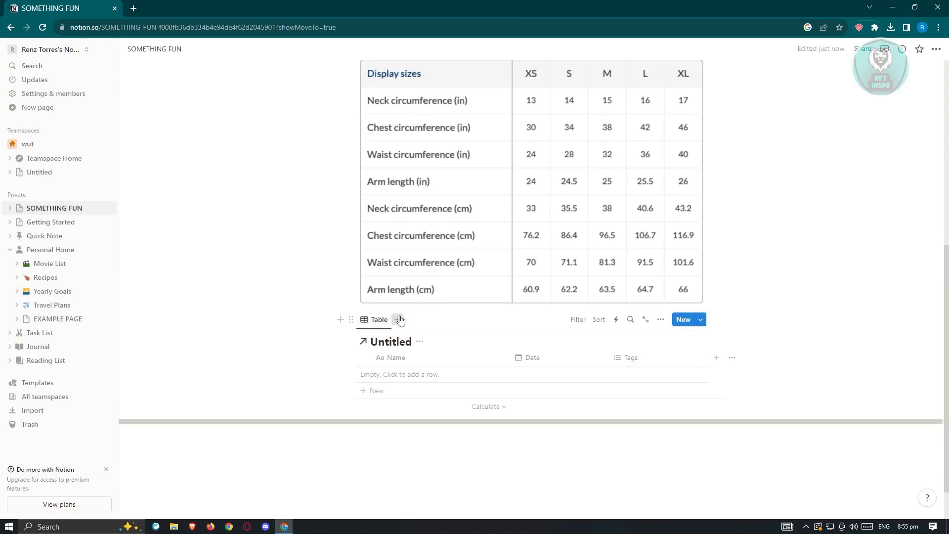
Add a second view to the database block using Recipes as its data source, copying the existing All Recipes view, and switch between both views.
click(399, 319)
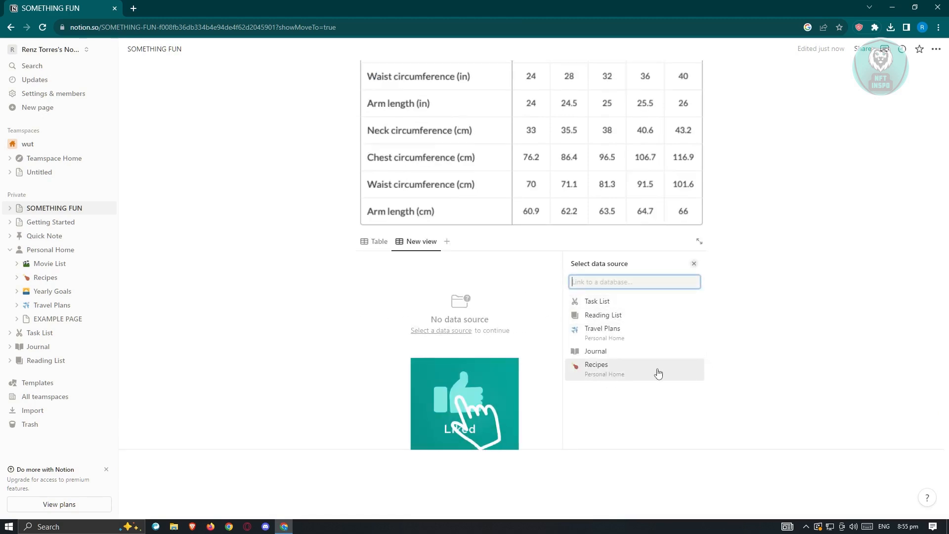
click(633, 377)
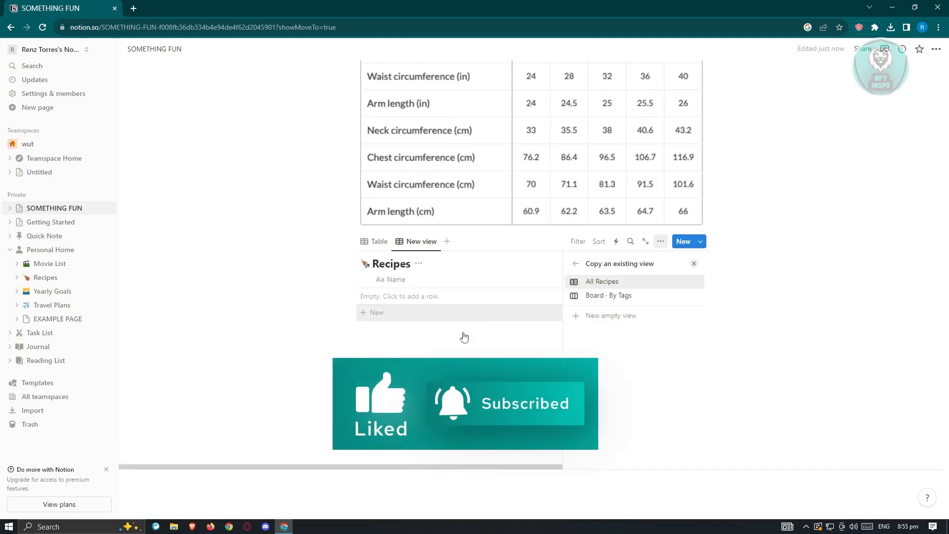
click(596, 280)
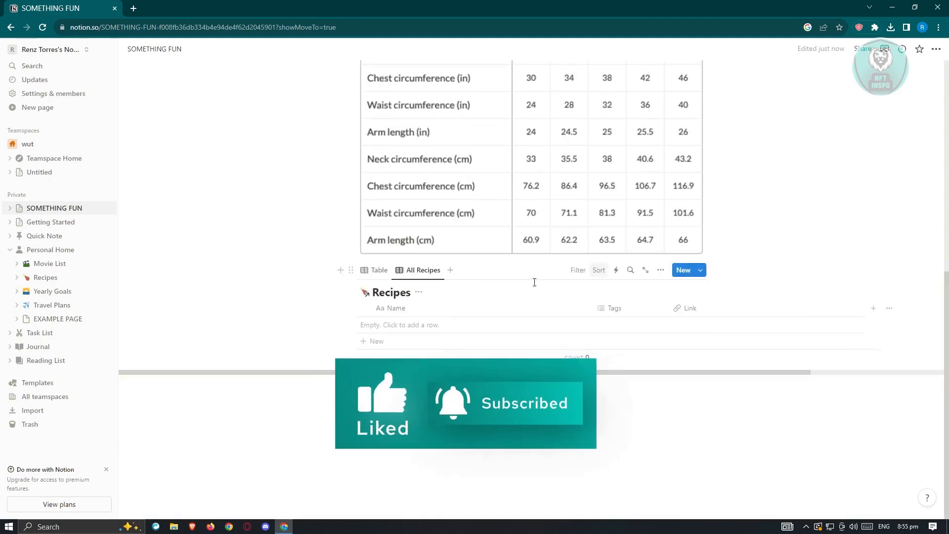
click(371, 271)
click(414, 271)
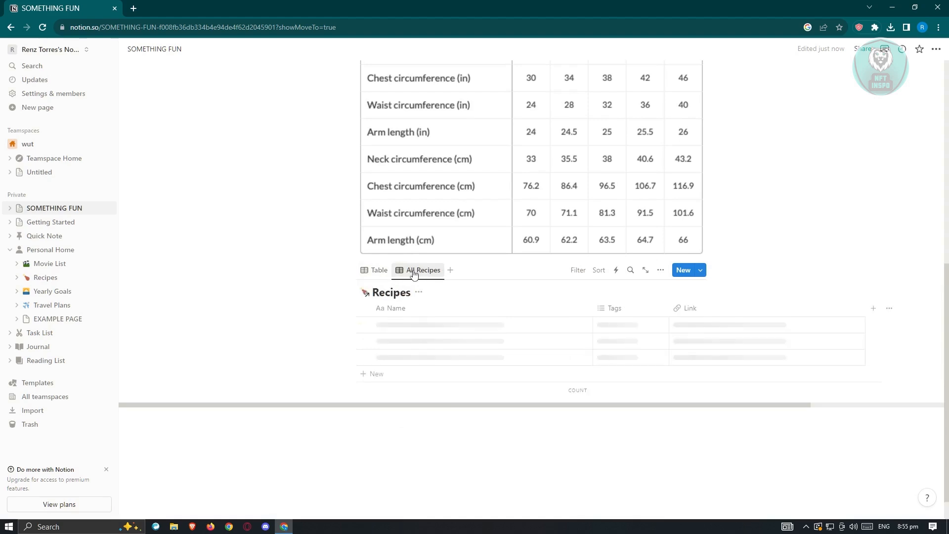
Insert a gallery view with a new database below the Recipes table, and briefly preview its Page 2 card.
click(357, 358)
click(360, 399)
click(347, 388)
click(341, 383)
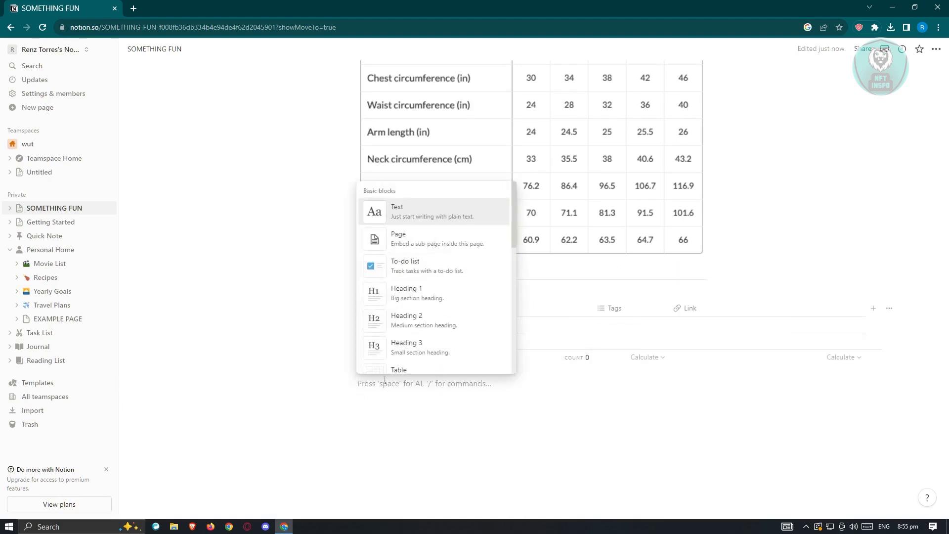
scroll(421, 321, down, 1)
scroll(456, 288, down, 5)
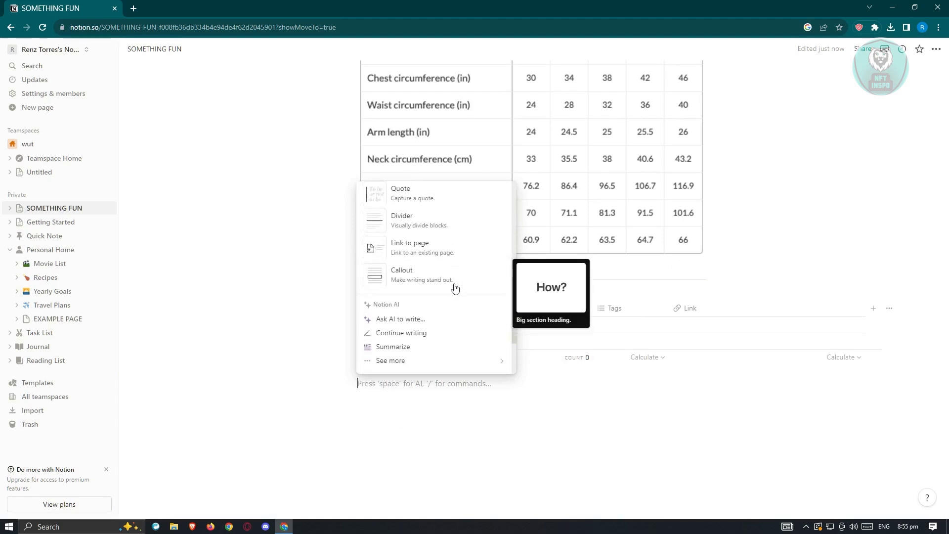
scroll(442, 292, down, 5)
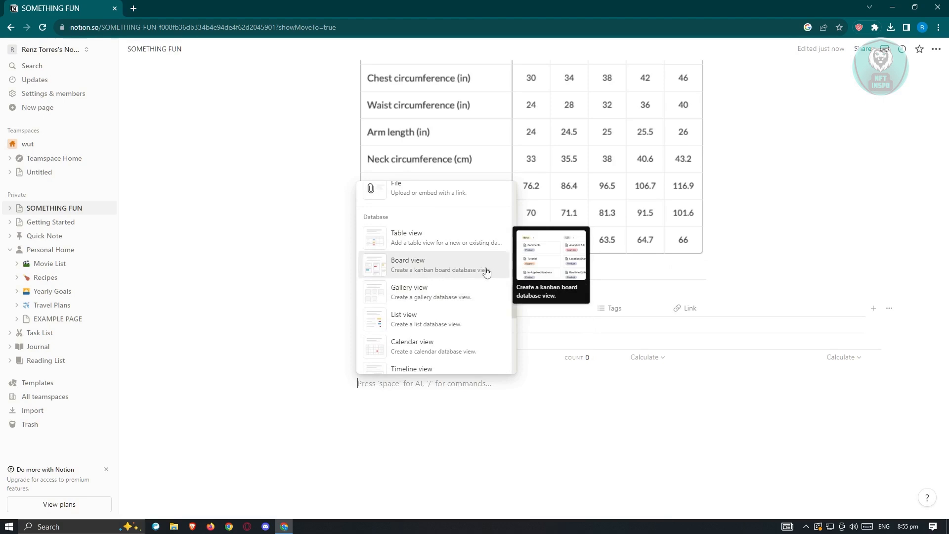
scroll(442, 299, down, 2)
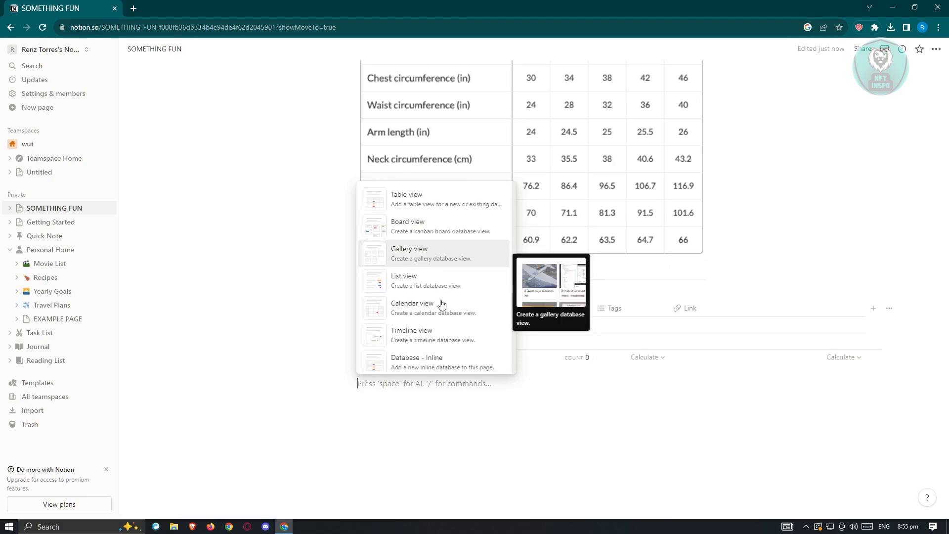
click(441, 245)
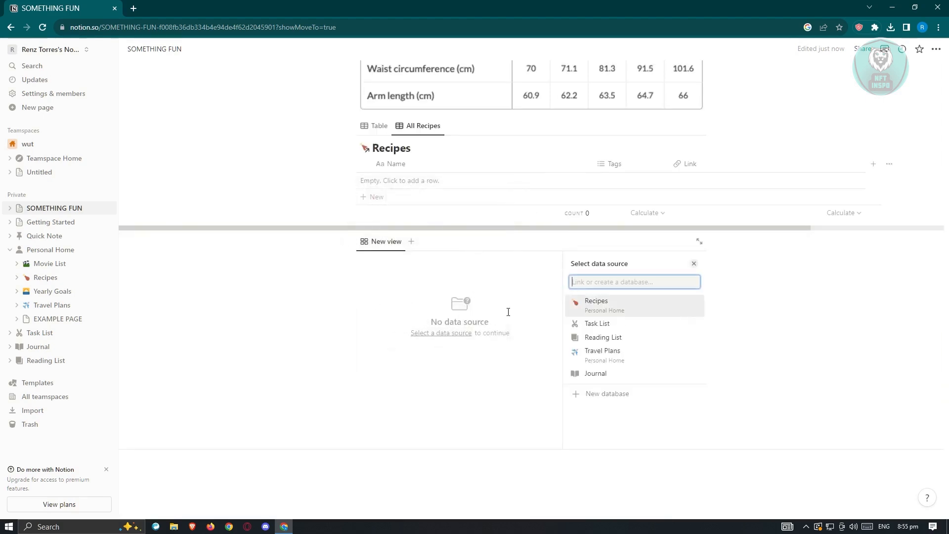
click(583, 395)
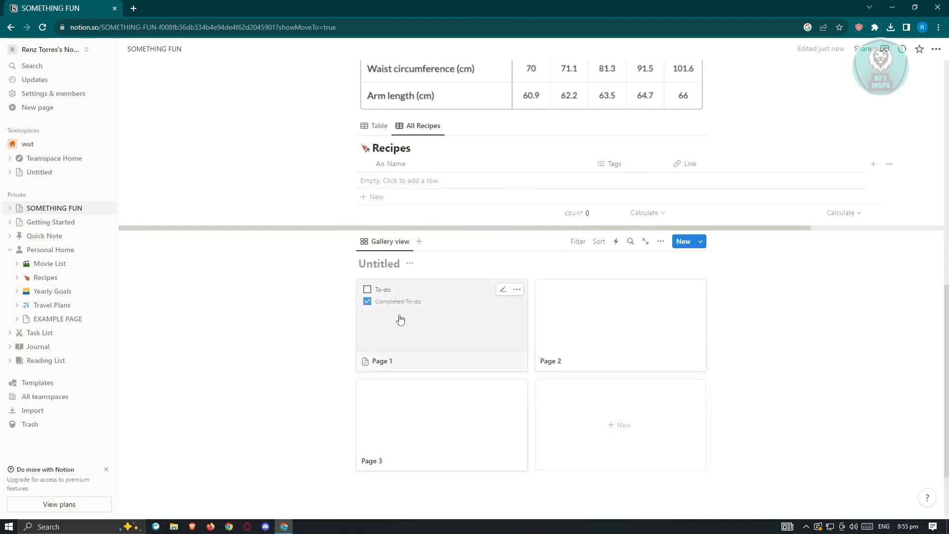
click(596, 311)
click(170, 324)
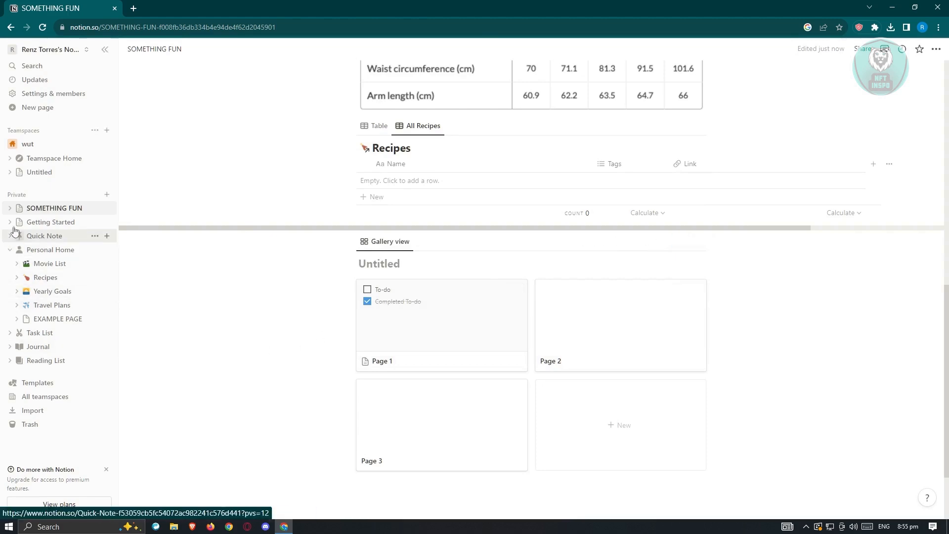
Widen the sidebar and examine the database views nested under the SOMETHING FUN page.
click(10, 208)
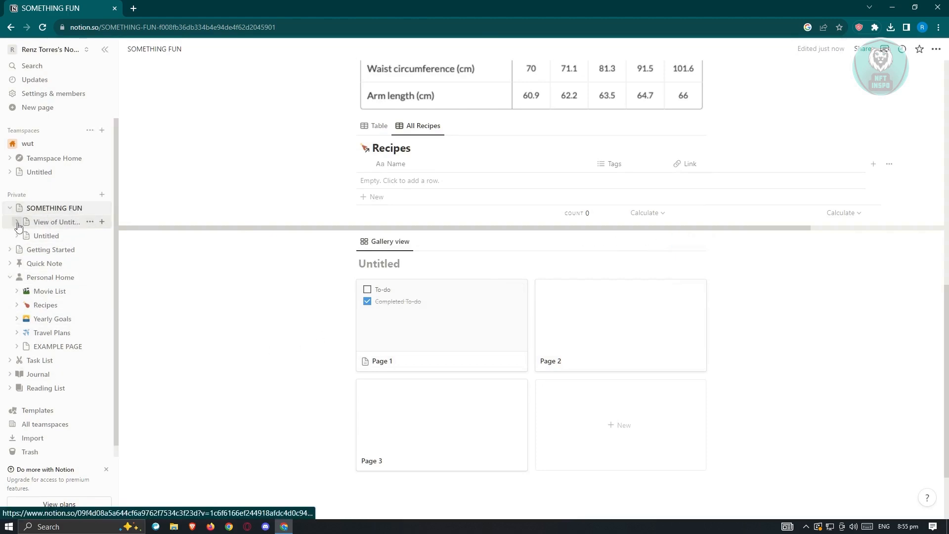
drag(113, 218, 303, 221)
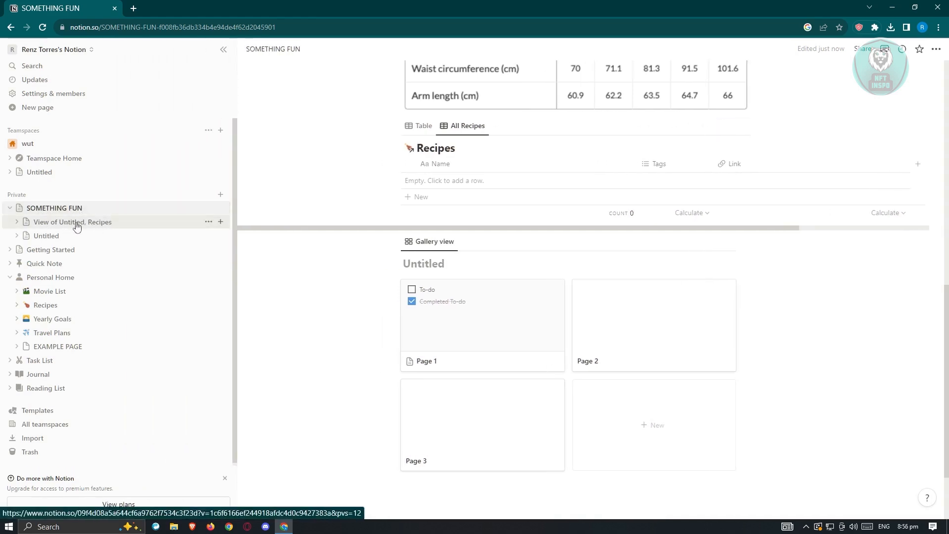
click(16, 222)
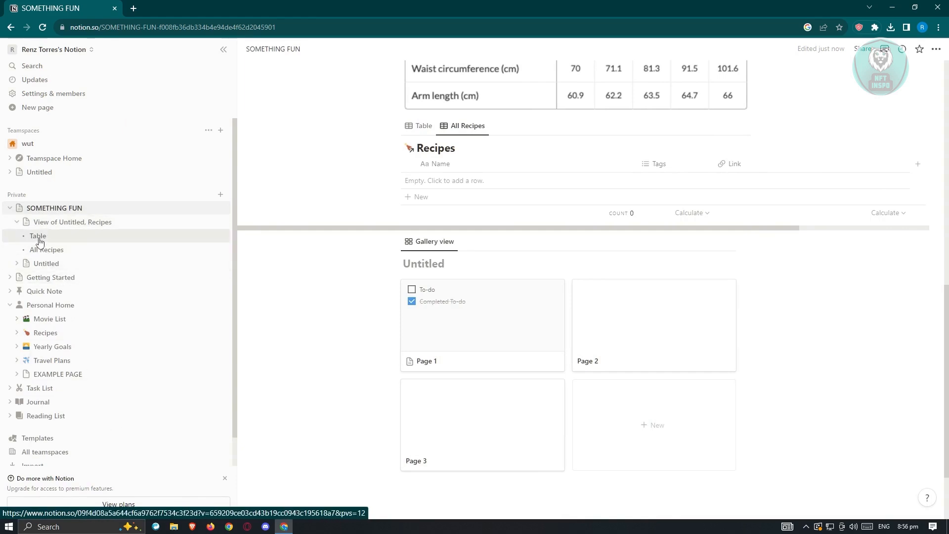
click(15, 265)
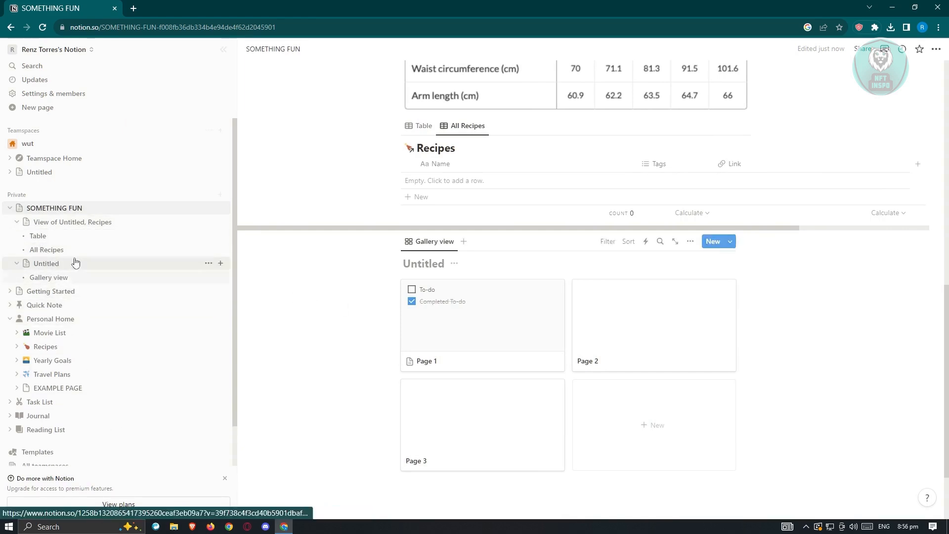
click(16, 266)
click(17, 223)
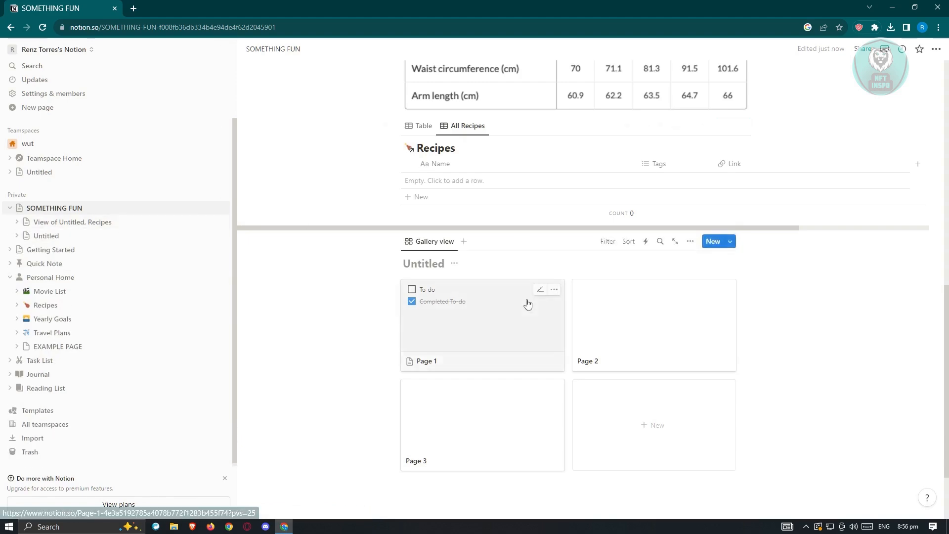
Review the SOMETHING FUN page from its title through the tables and size chart down to the gallery.
scroll(528, 301, up, 9)
scroll(370, 387, up, 2)
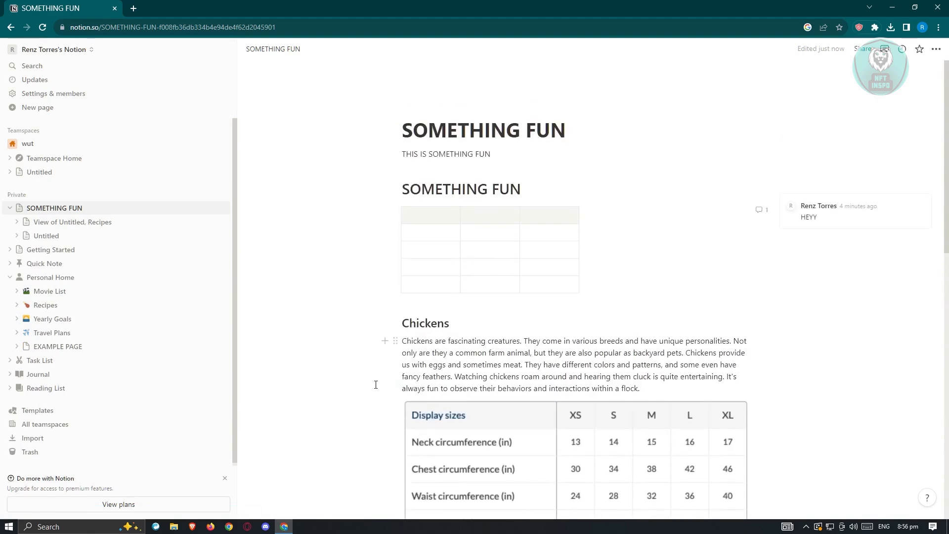
scroll(512, 350, down, 3)
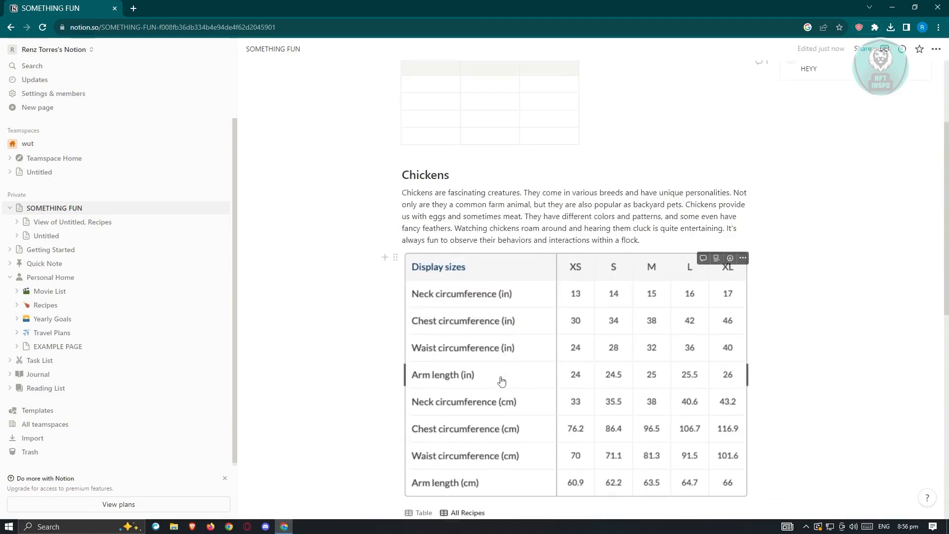
scroll(502, 380, down, 9)
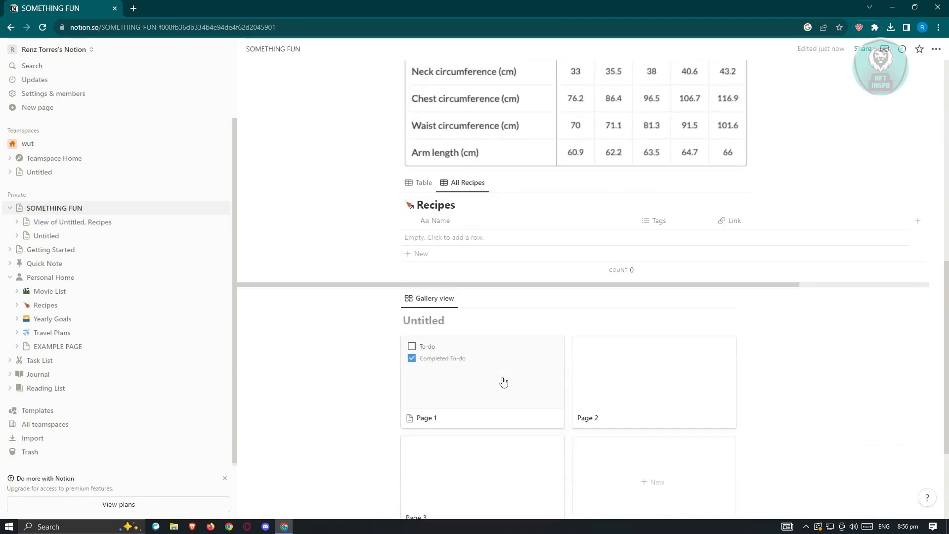
scroll(530, 307, up, 2)
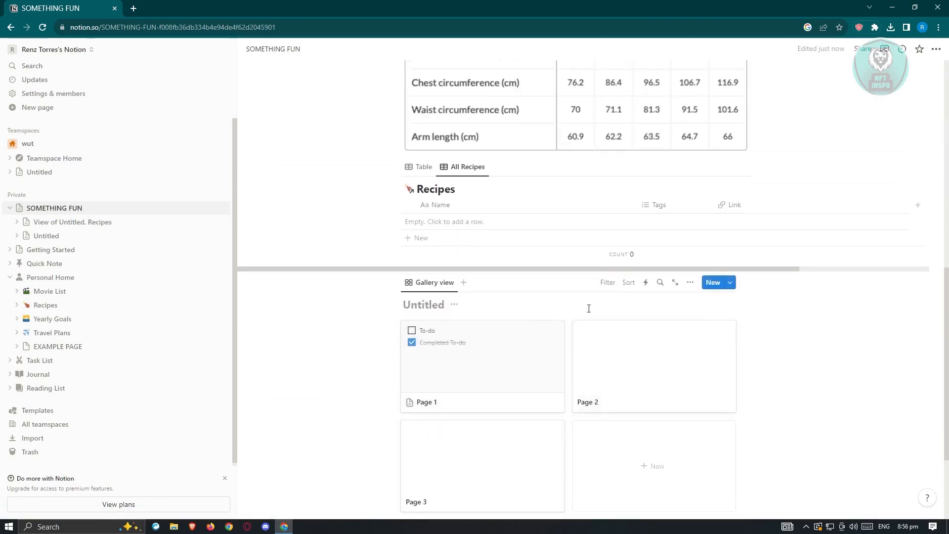